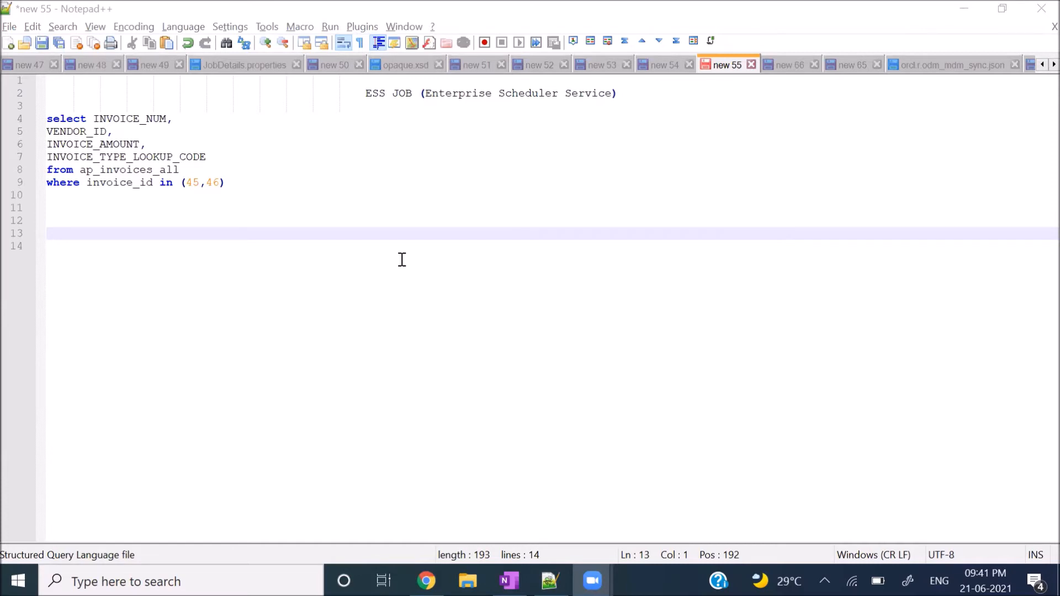
left_click(266, 184)
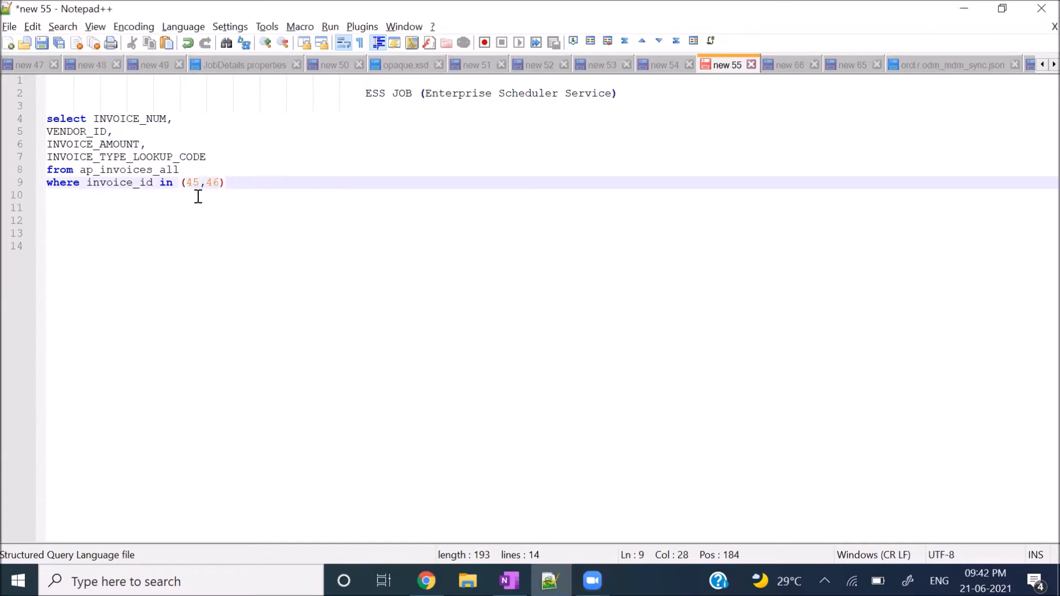
left_click_drag(236, 184, 106, 144)
left_click(241, 190)
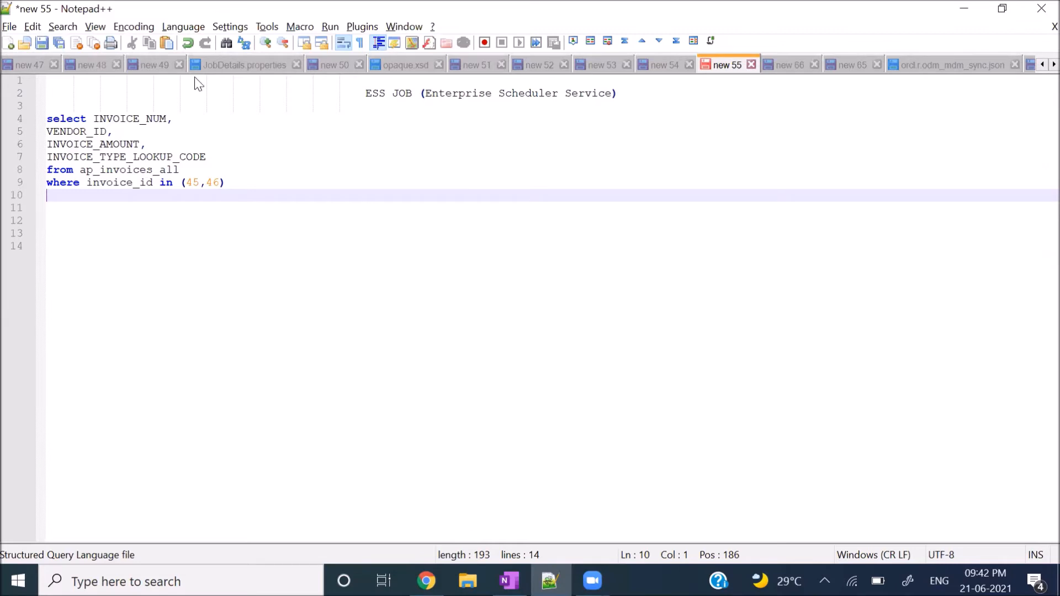
- Switch to Oracle Applications in Chrome and open the Reports and Analytics work area
key("alt+Tab")
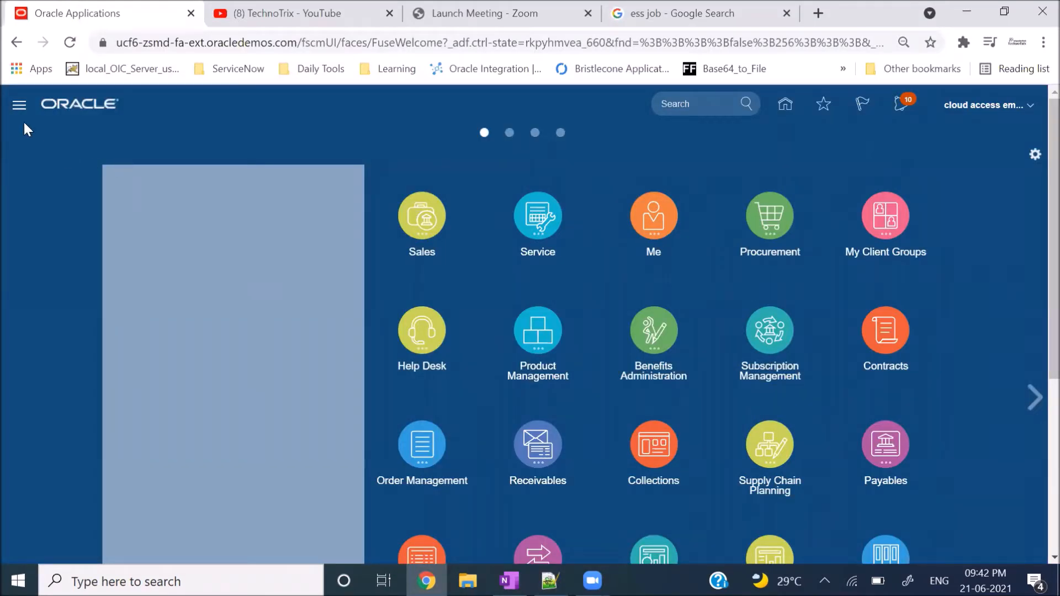
left_click(19, 105)
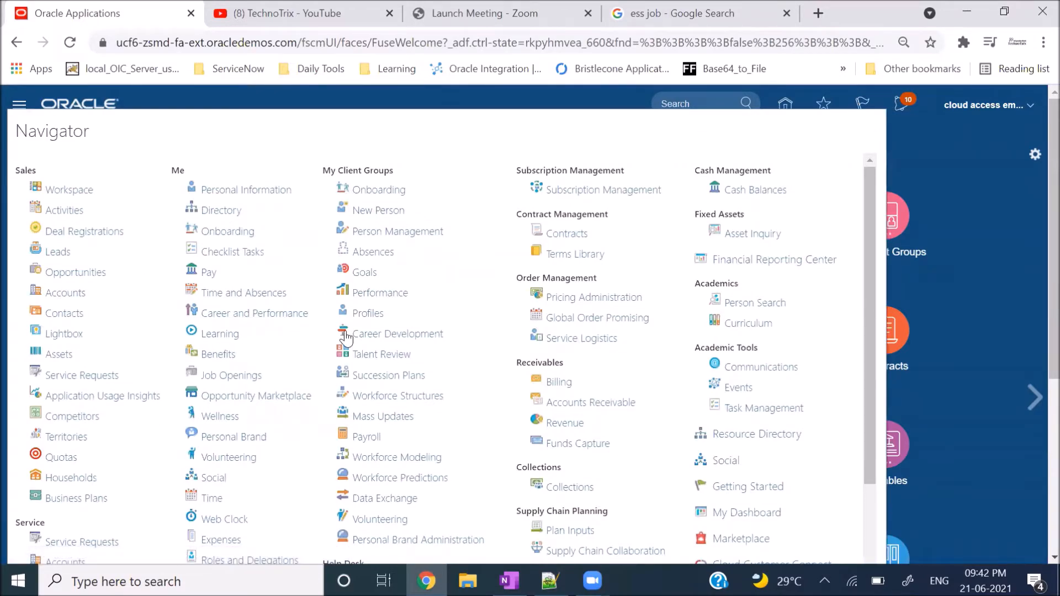
scroll(293, 309, "down", 3)
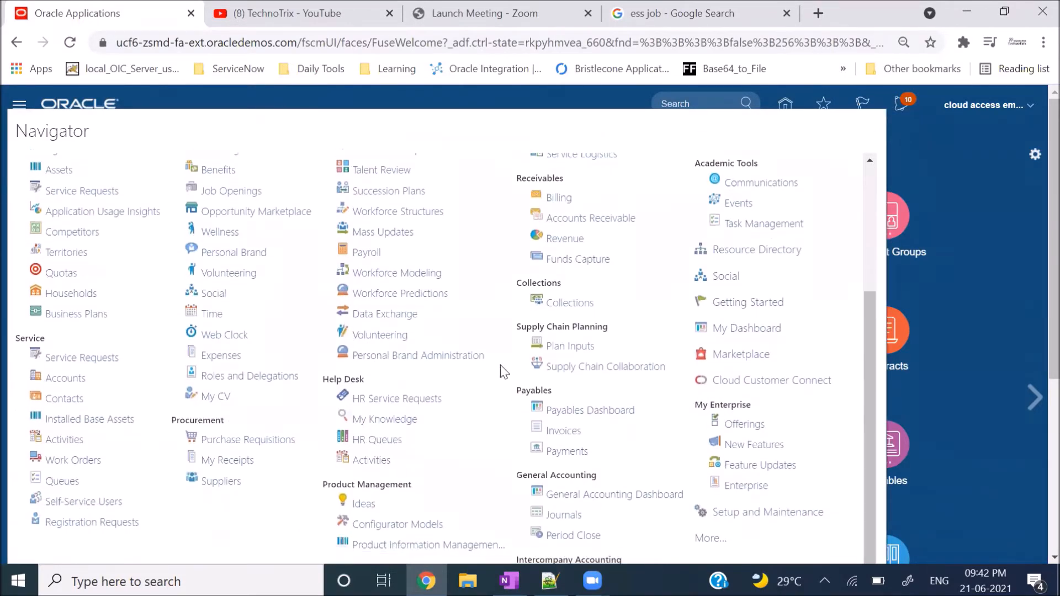
left_click(691, 539)
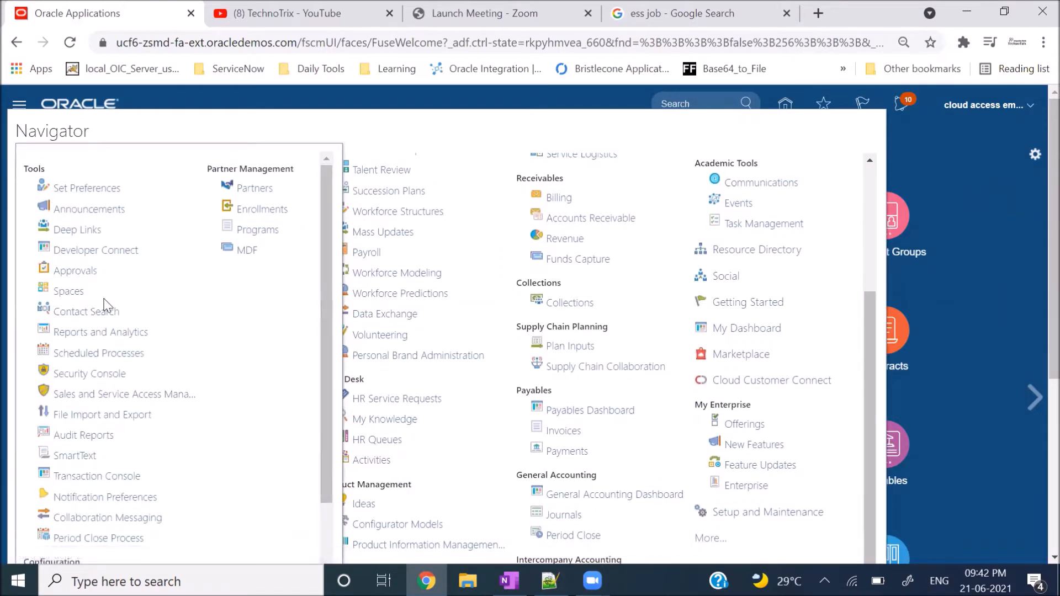
left_click(111, 333)
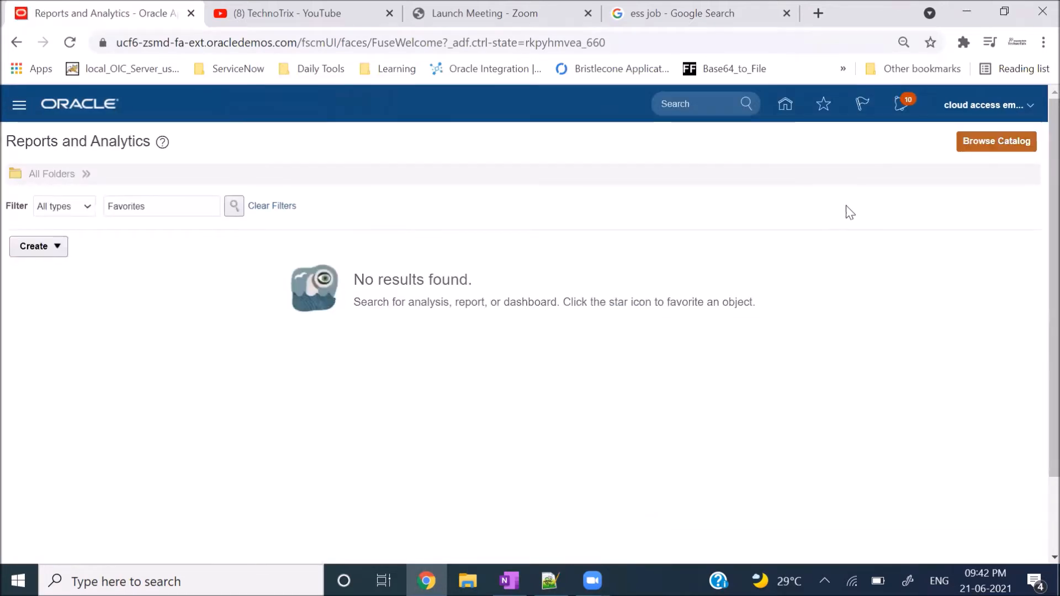
- Browse the BI catalog, view the output of the AP_Invoices_RPT report, and return to the catalog
left_click(1000, 148)
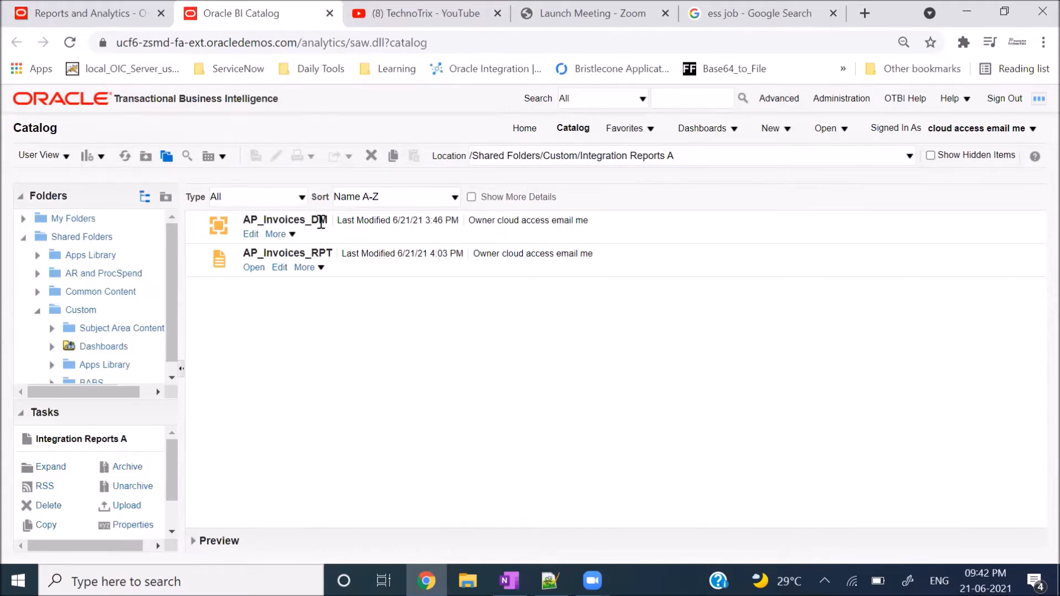
left_click(254, 269)
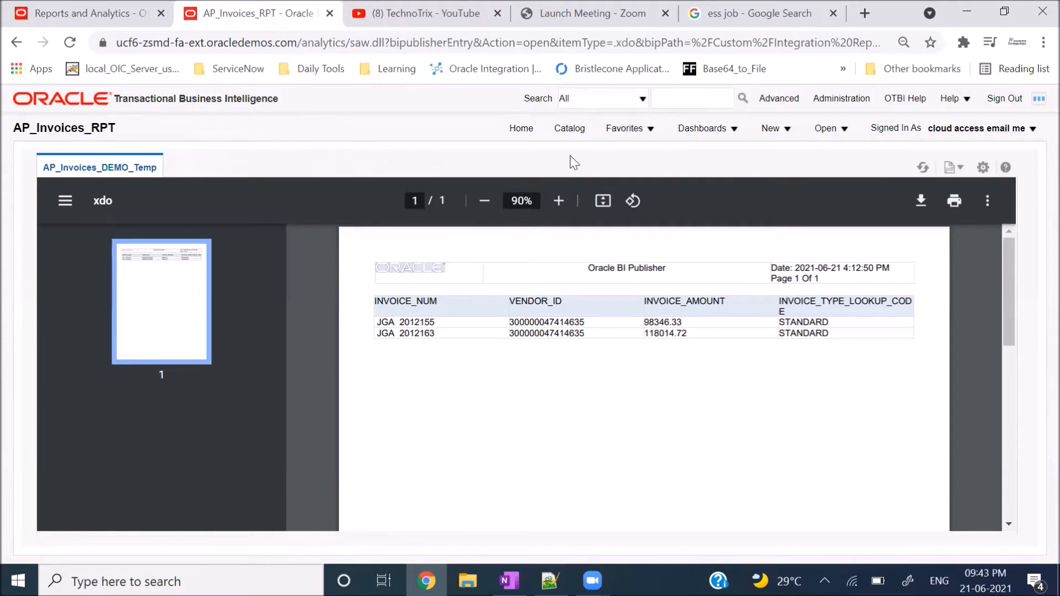
left_click(569, 128)
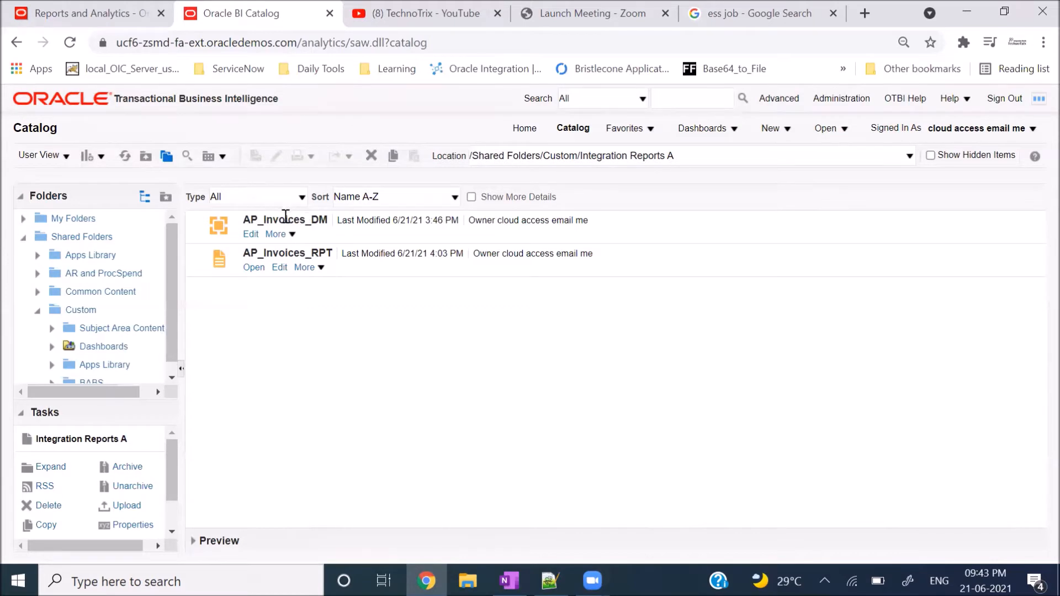
- Return to the Reports and Analytics page and open the task search in Setup and Maintenance
left_click(62, 9)
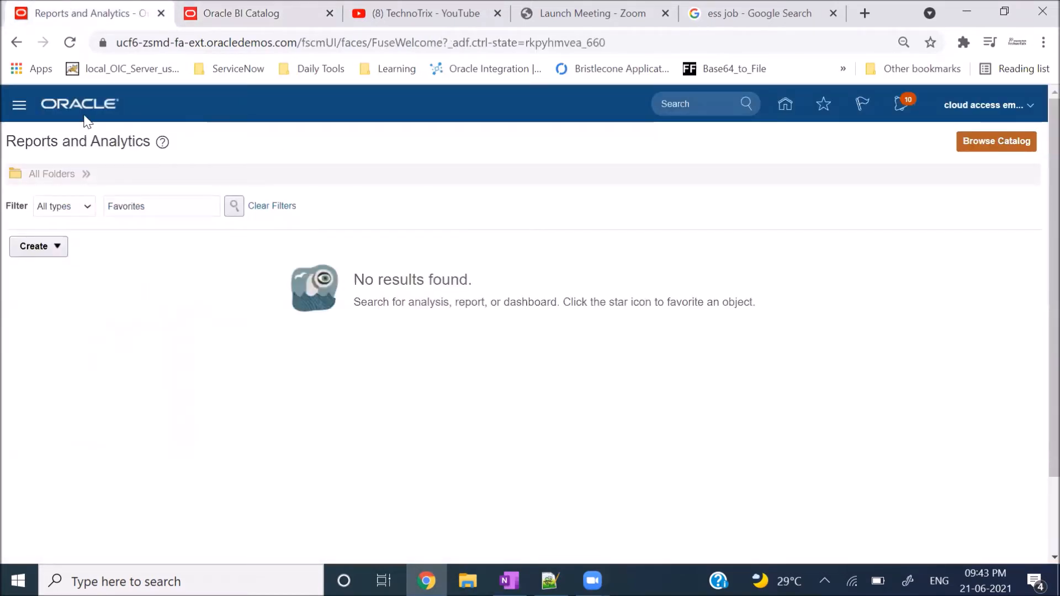
left_click(1033, 110)
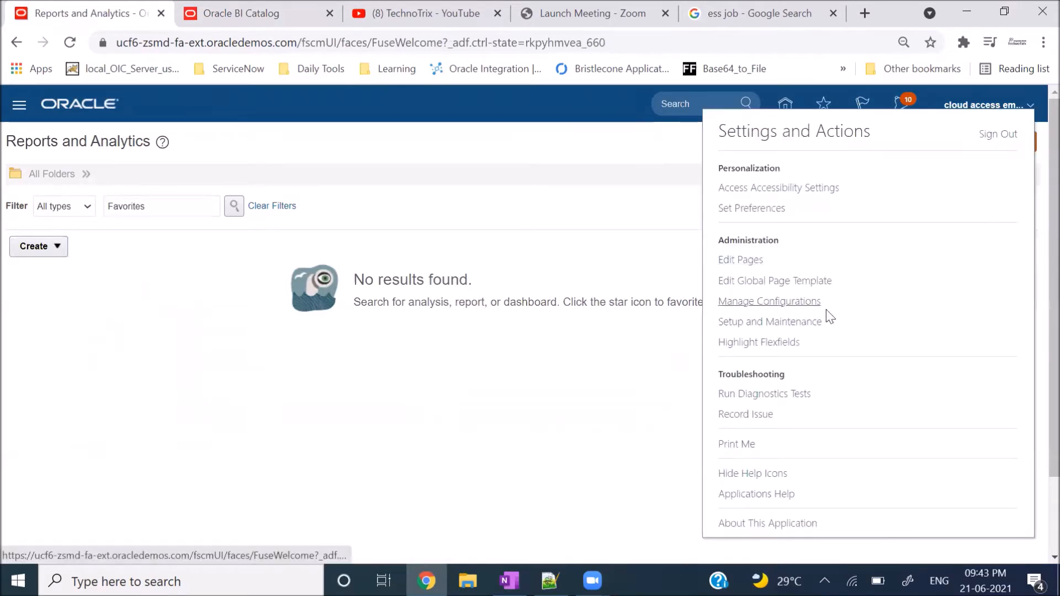
left_click(796, 333)
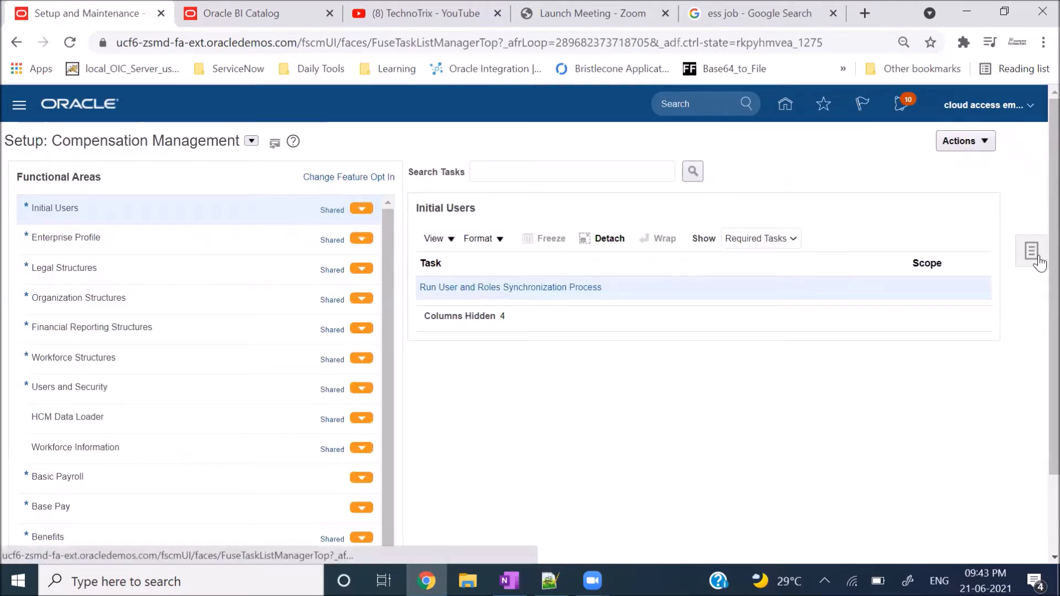
left_click(1039, 261)
left_click(917, 280)
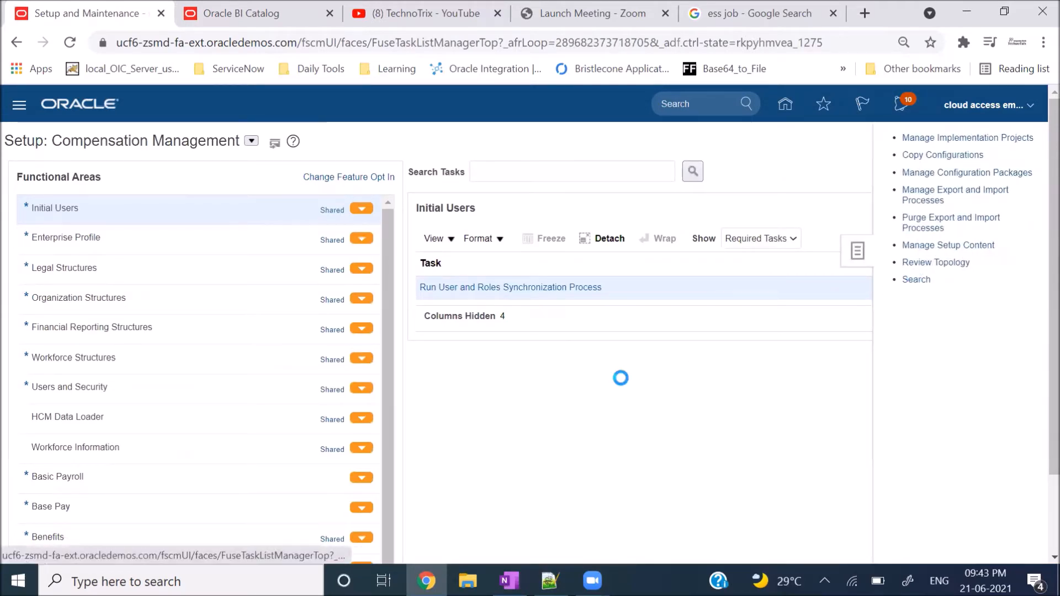
- Search for Man%Ent%Sch% and open the Enterprise Scheduler job definitions task for Financial, Supply Chain Management, and Related Applications
left_click(266, 172)
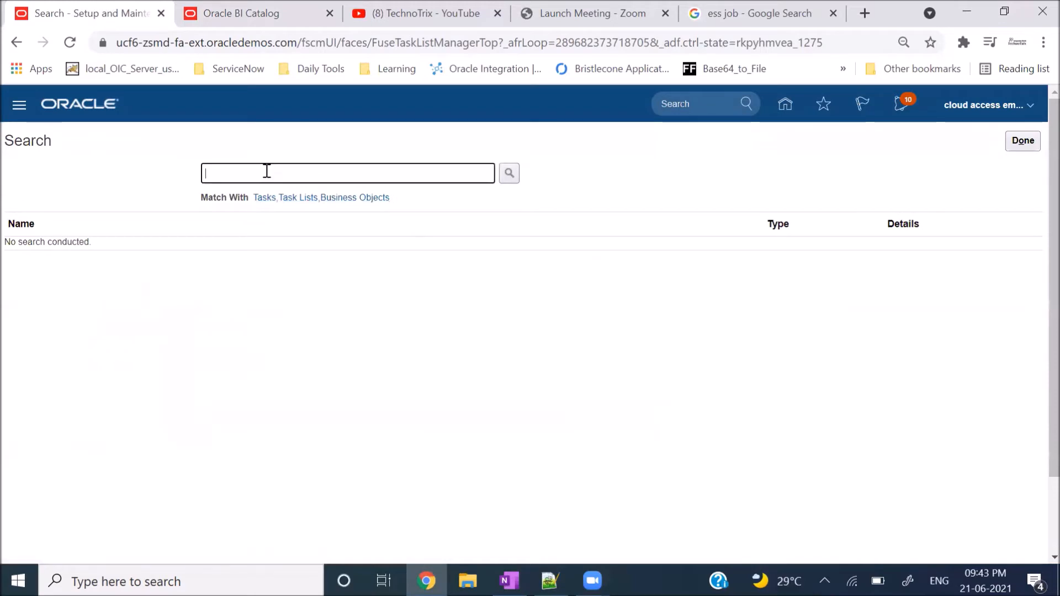
type("Man%Ent")
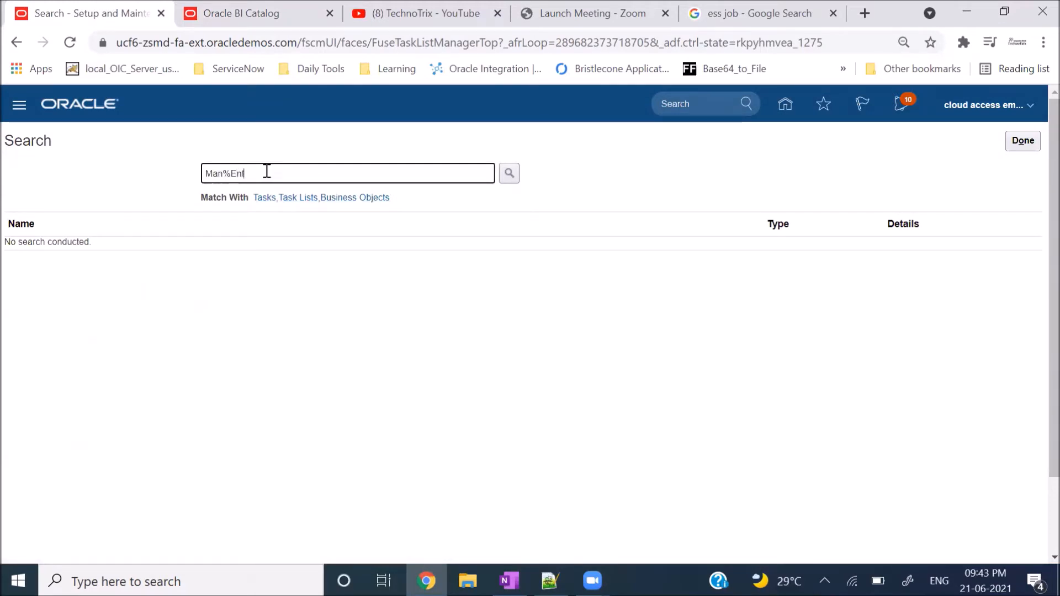
type("%Sch%")
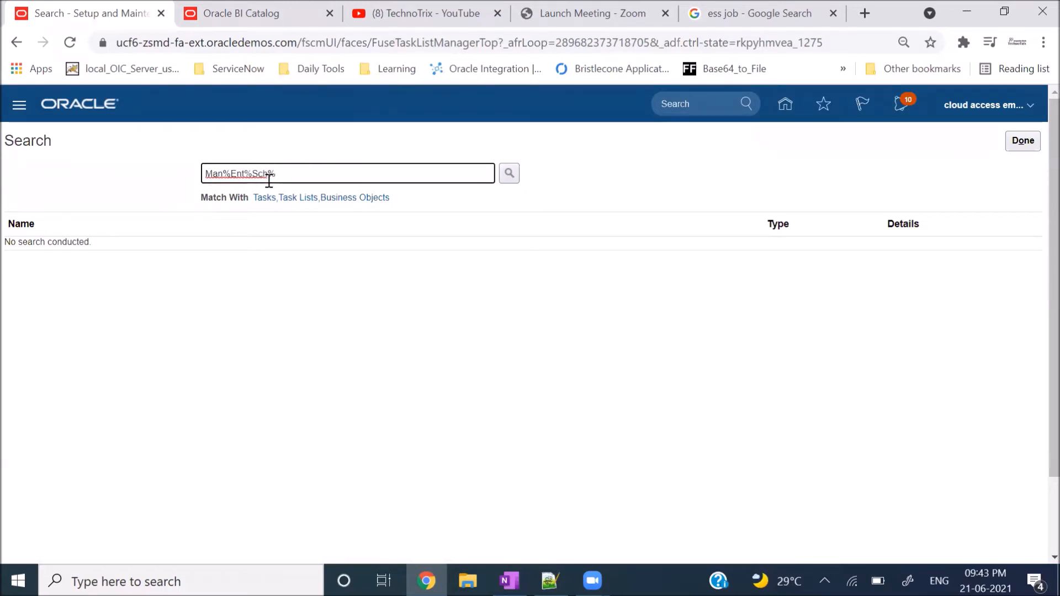
left_click(509, 175)
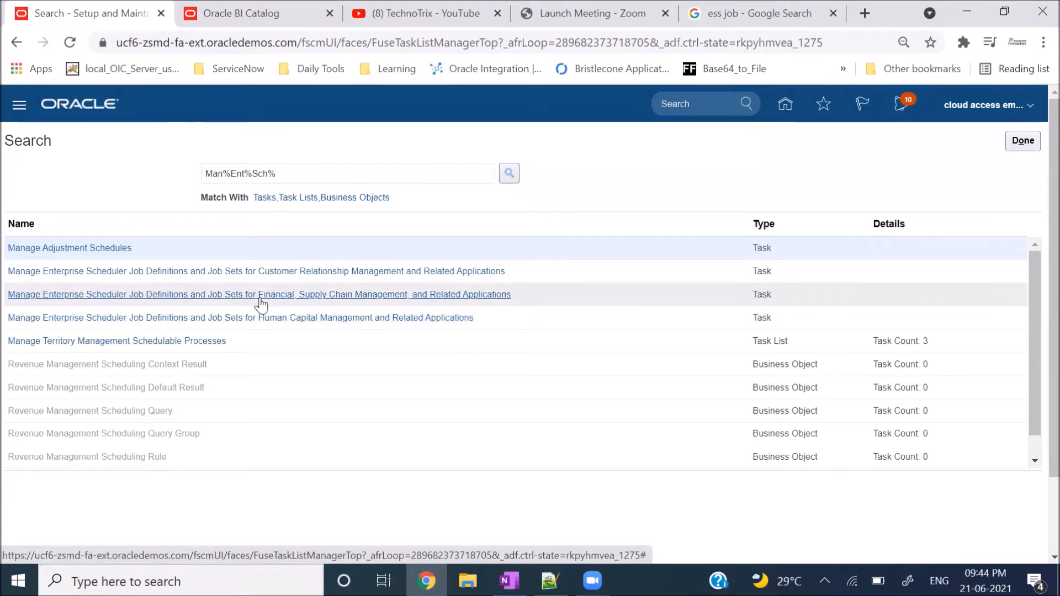
left_click(337, 298)
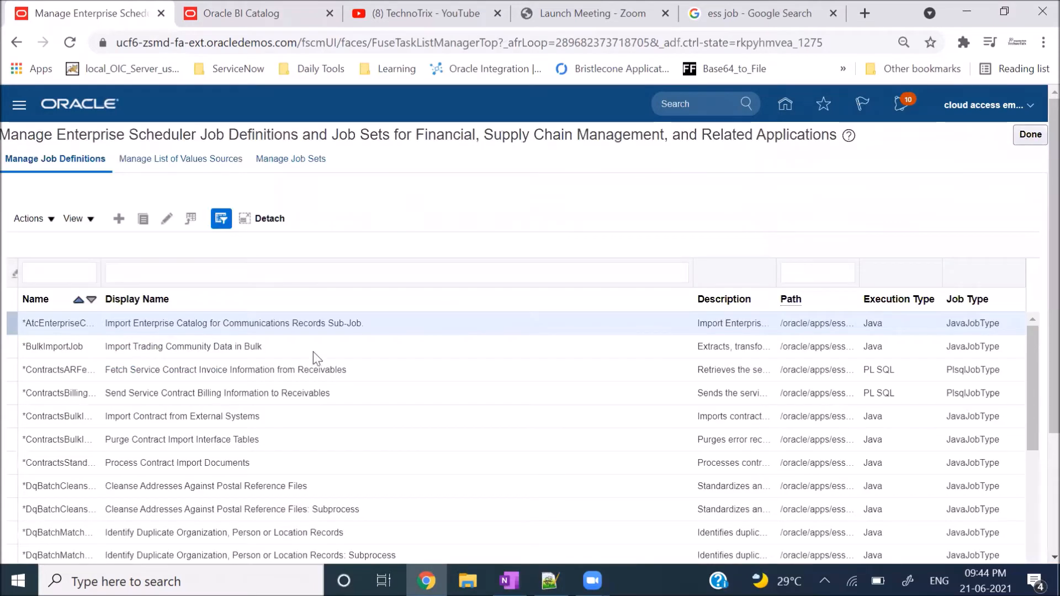
- Start a new job definition with the display name "AP Invoices ESS JOB Demo"
scroll(229, 389, "down", 1)
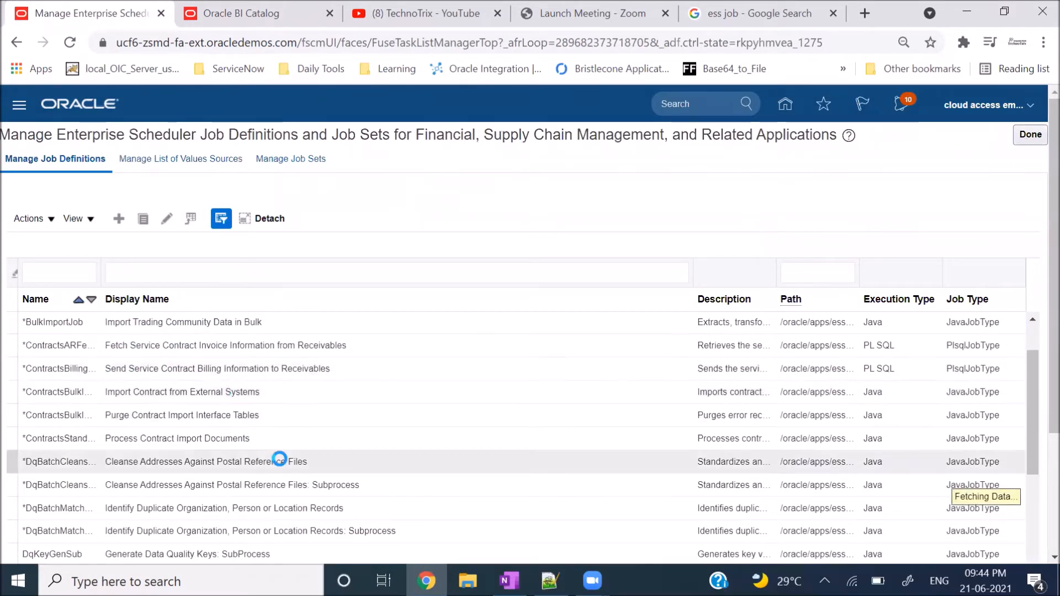
scroll(279, 461, "up", 1)
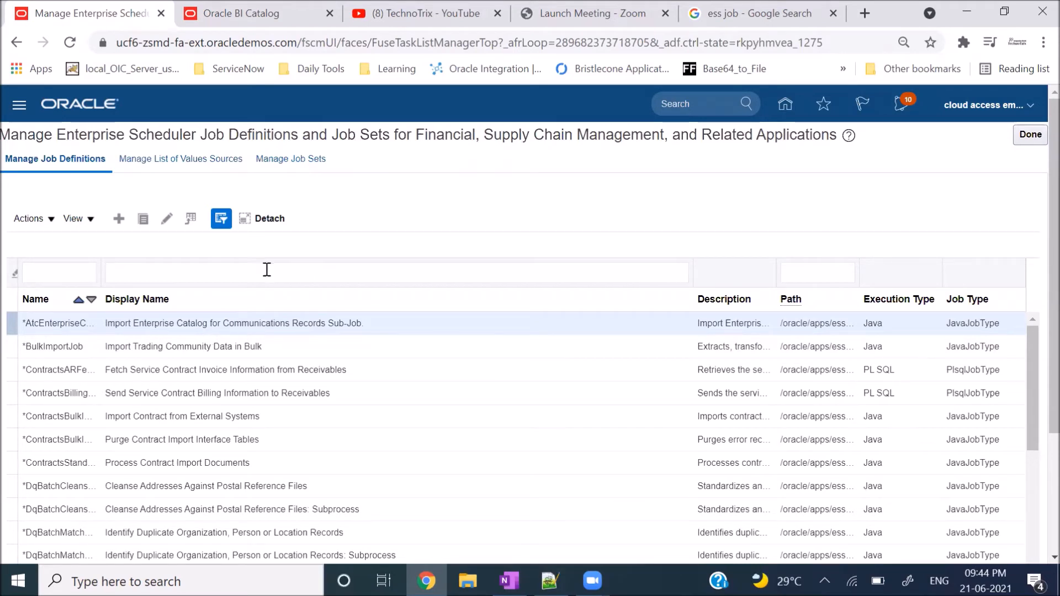
left_click(121, 220)
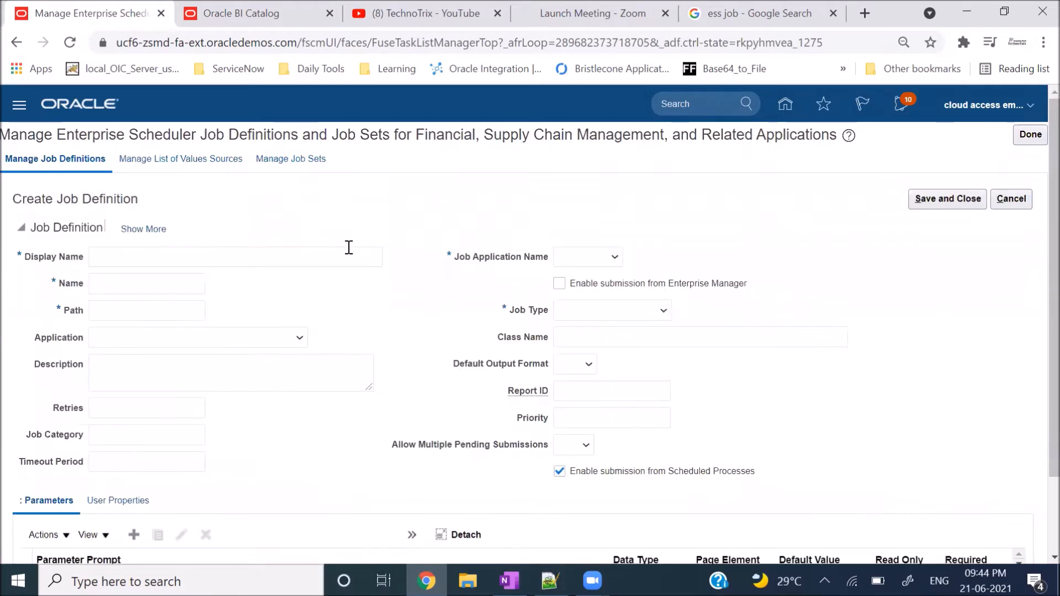
left_click(223, 261)
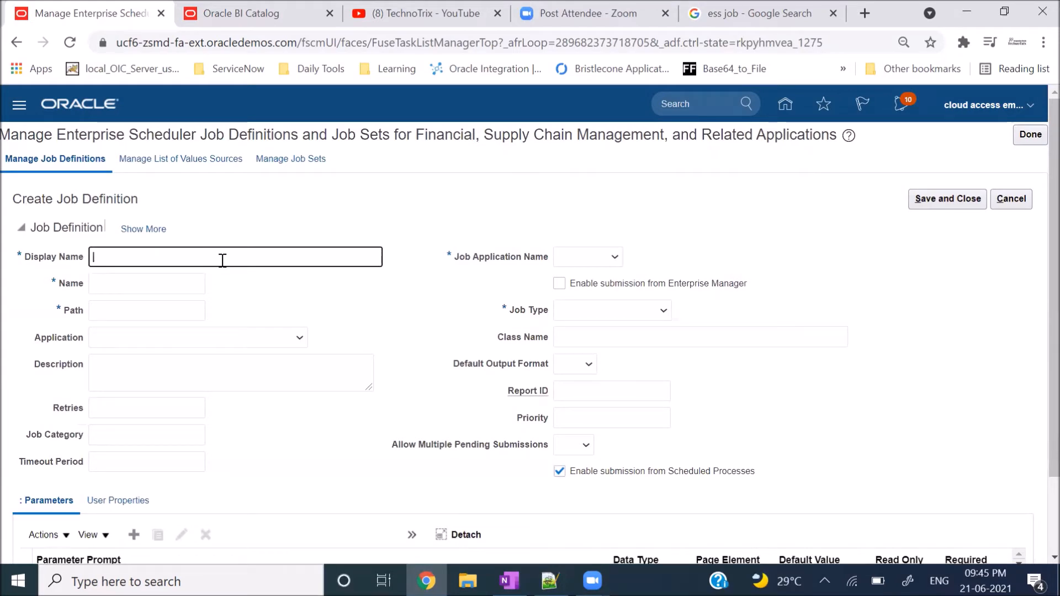
type("AP Invoi")
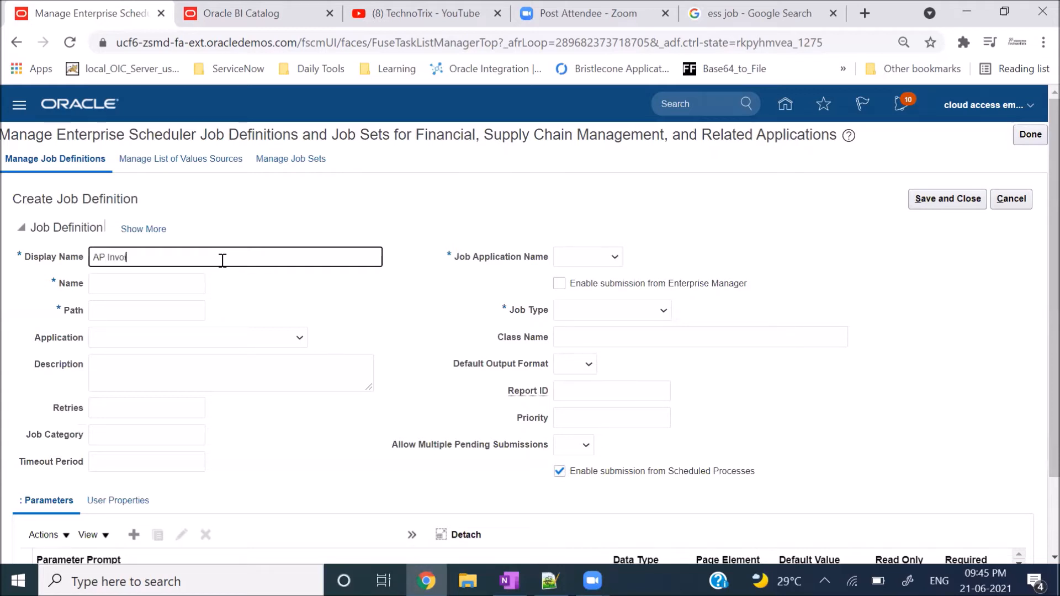
type("ces ESS JOB DEMO")
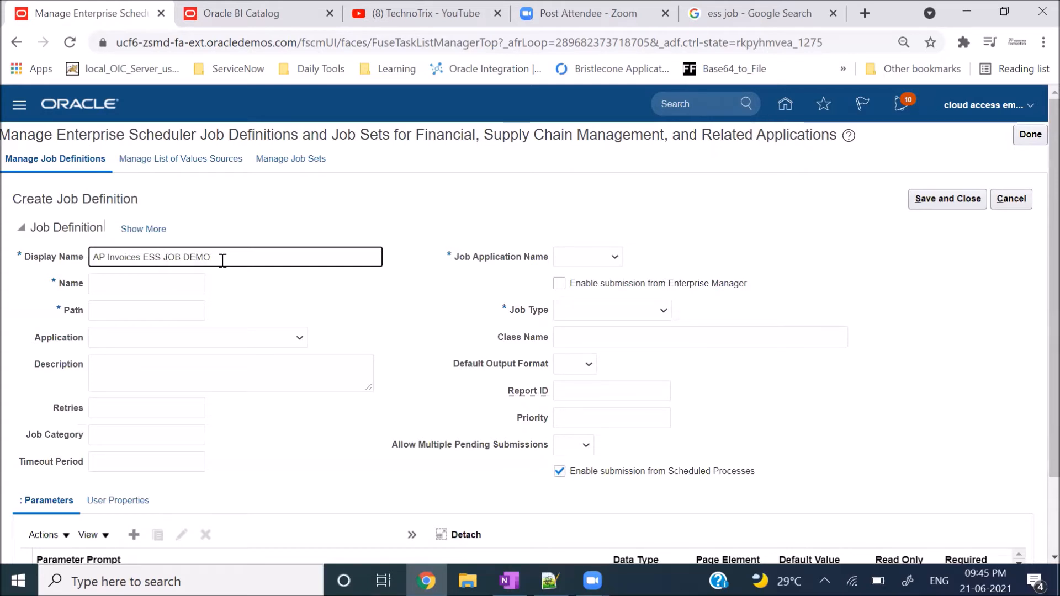
key("BackSpace")
key("BackSpace")
key("BackSpace")
type("emo")
left_click_drag(221, 260, 91, 258)
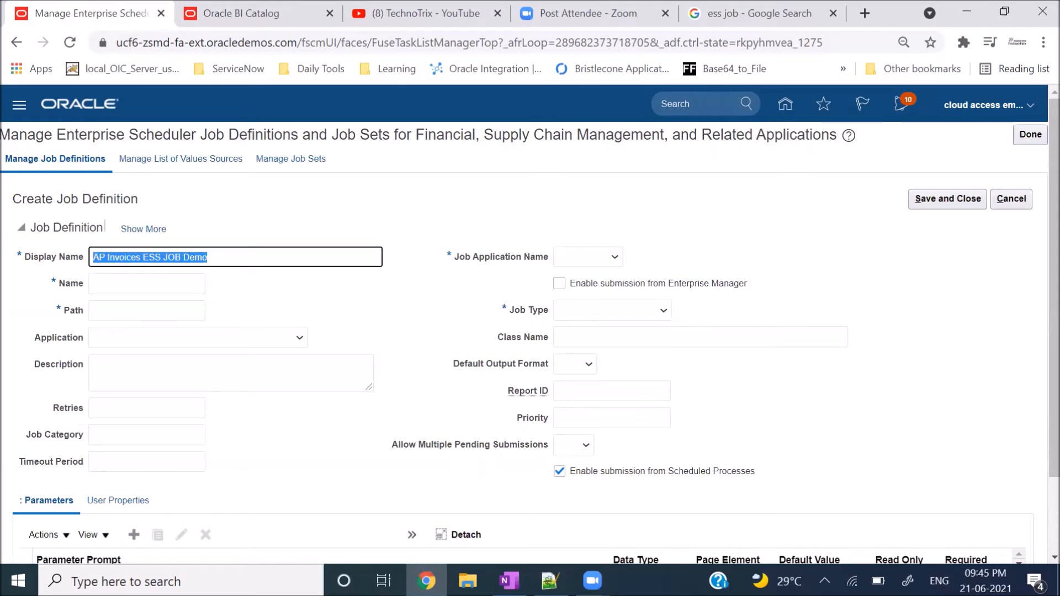
key("alt+Tab")
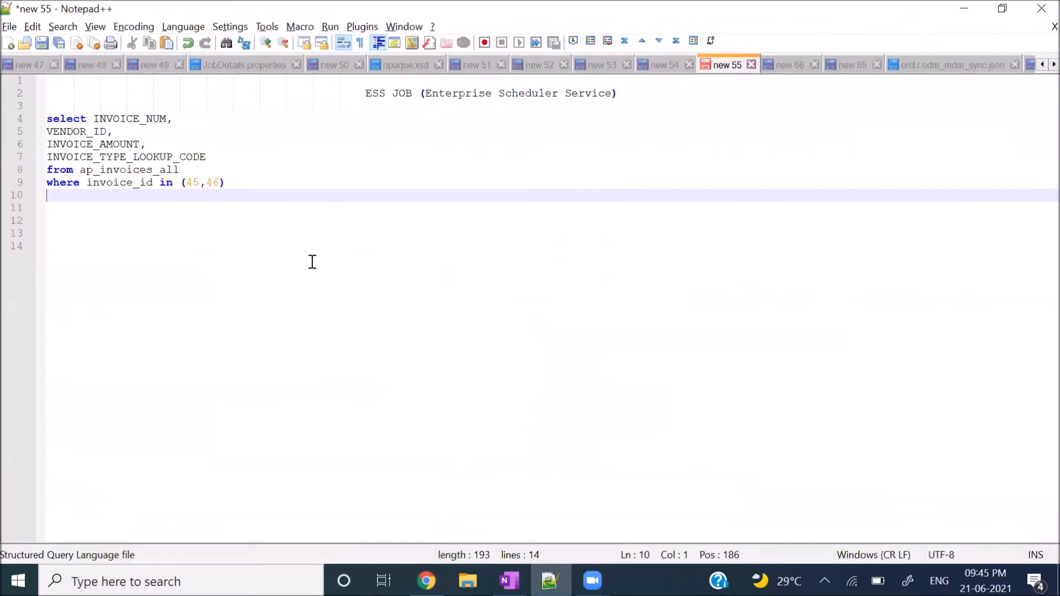
key("alt+Tab")
- Set the job definition's name to APINVOICESESSDM
left_click(121, 279)
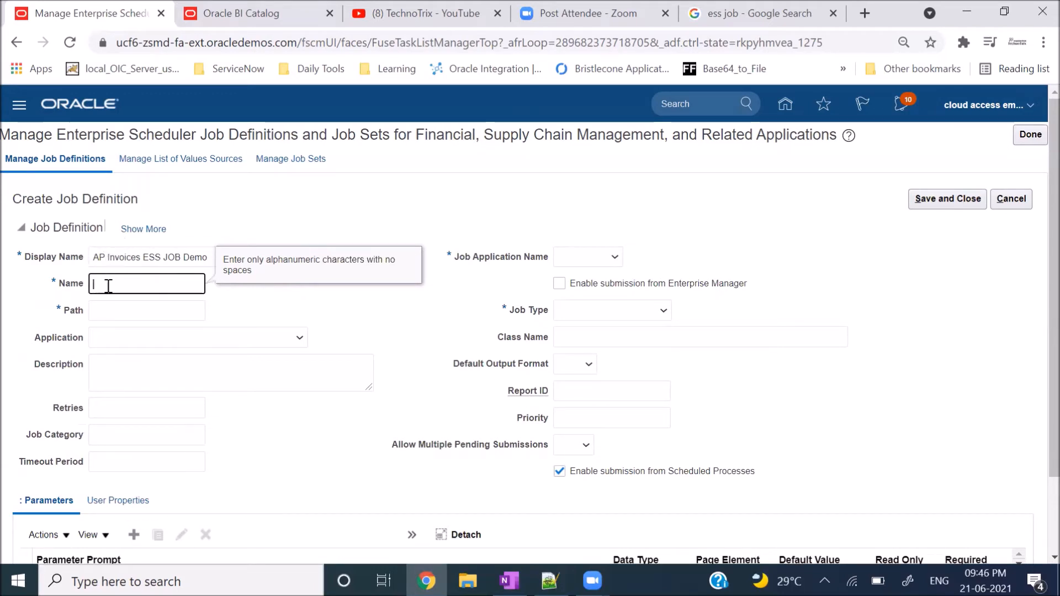
type("AP")
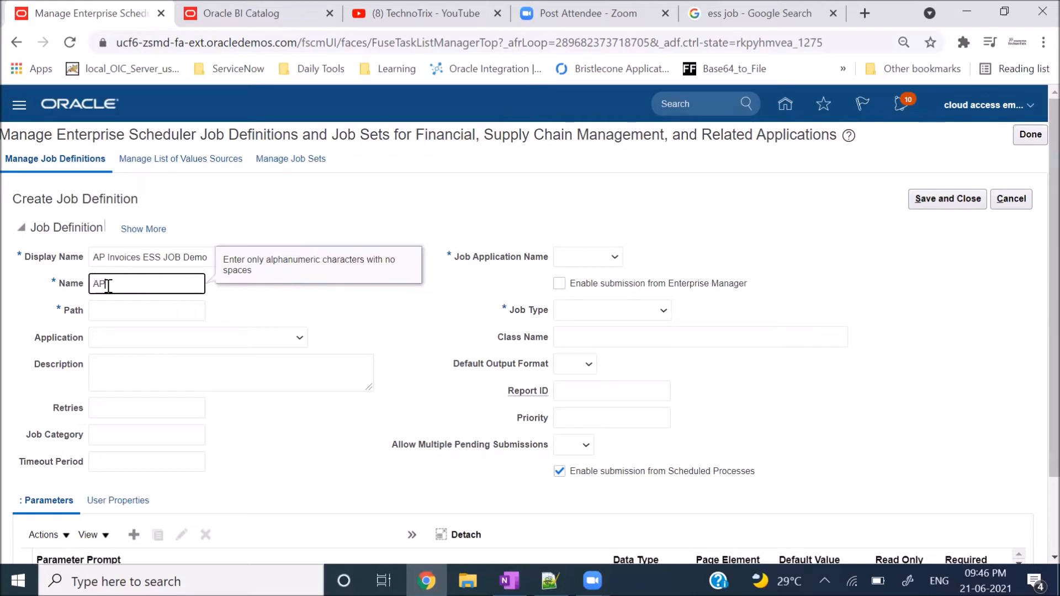
type("INVOICESESSDM")
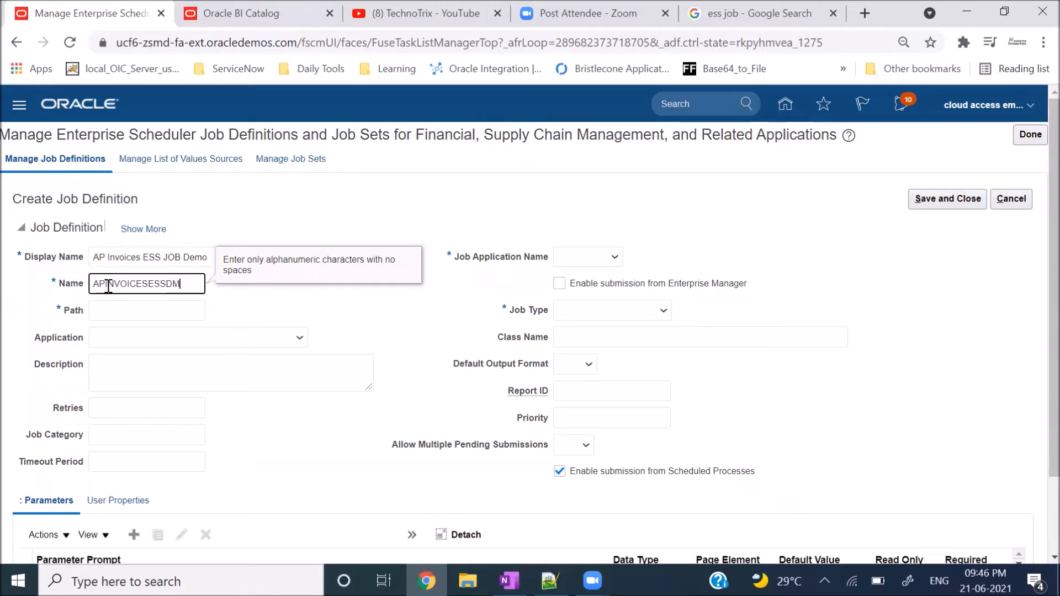
left_click(137, 310)
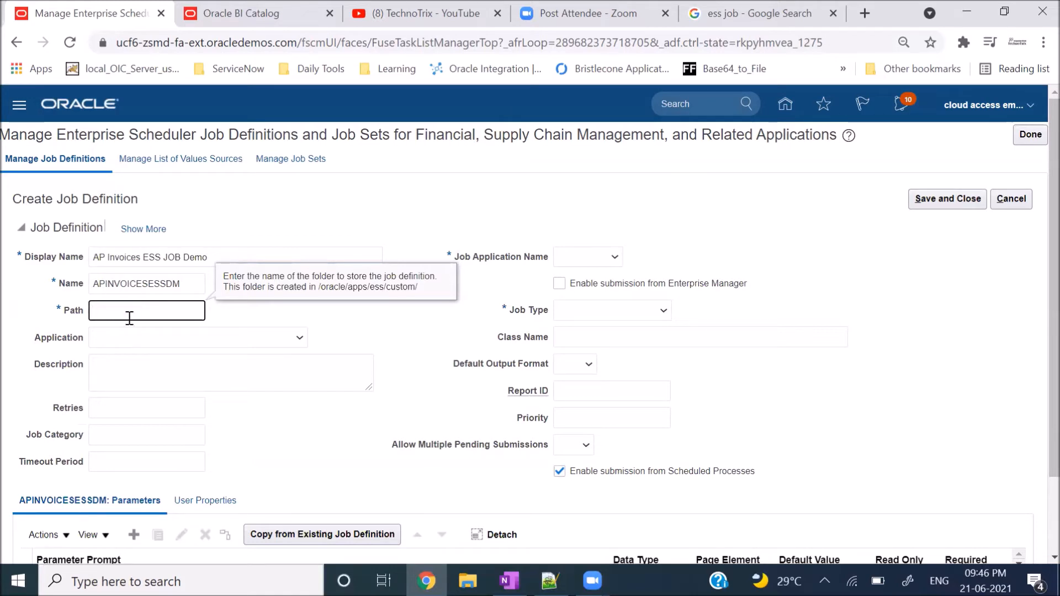
- Copy the location path /shared/Custom/Integration Reports A from the properties of the AP_Invoices_RPT report in the BI catalog
left_click(269, 11)
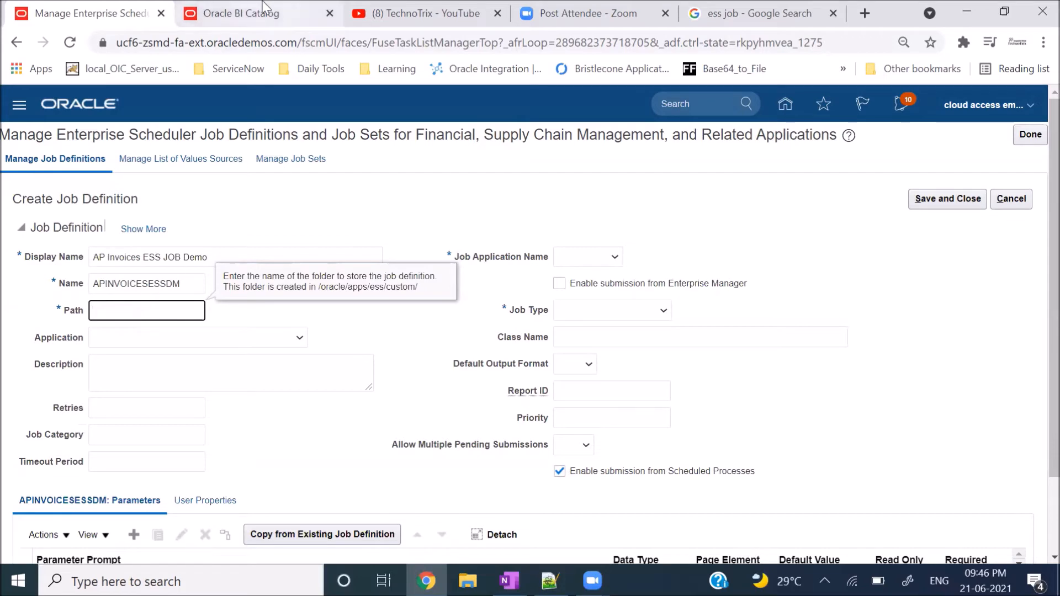
left_click(319, 268)
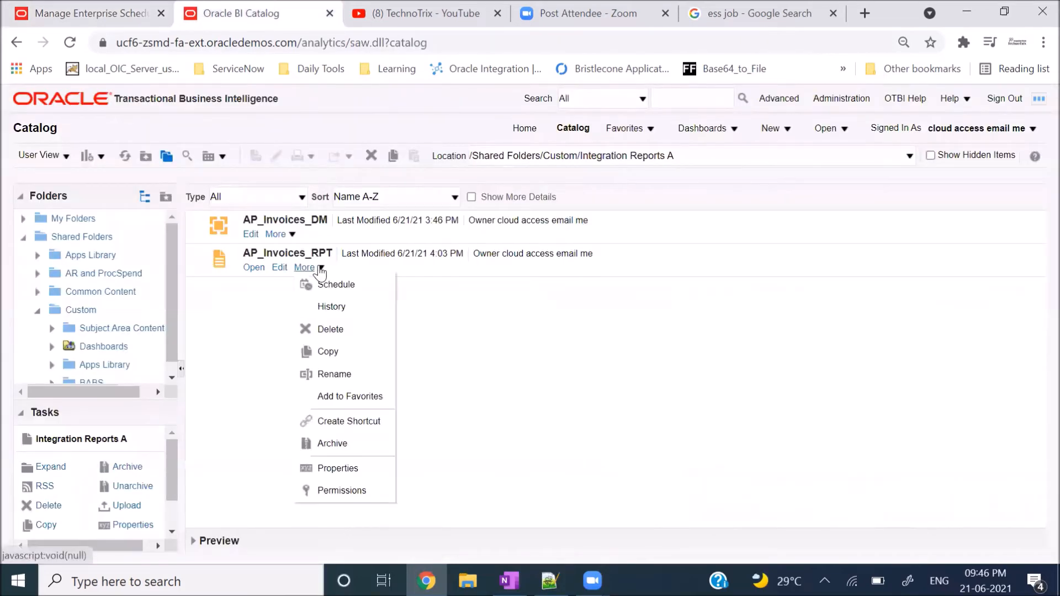
left_click(343, 469)
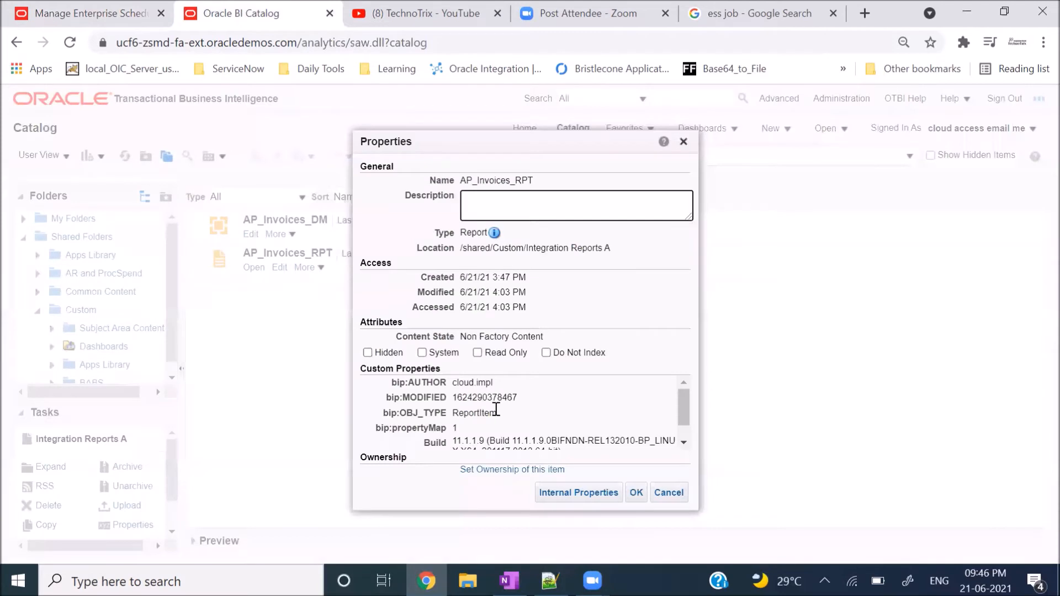
left_click_drag(462, 248, 628, 259)
key("ctrl+c")
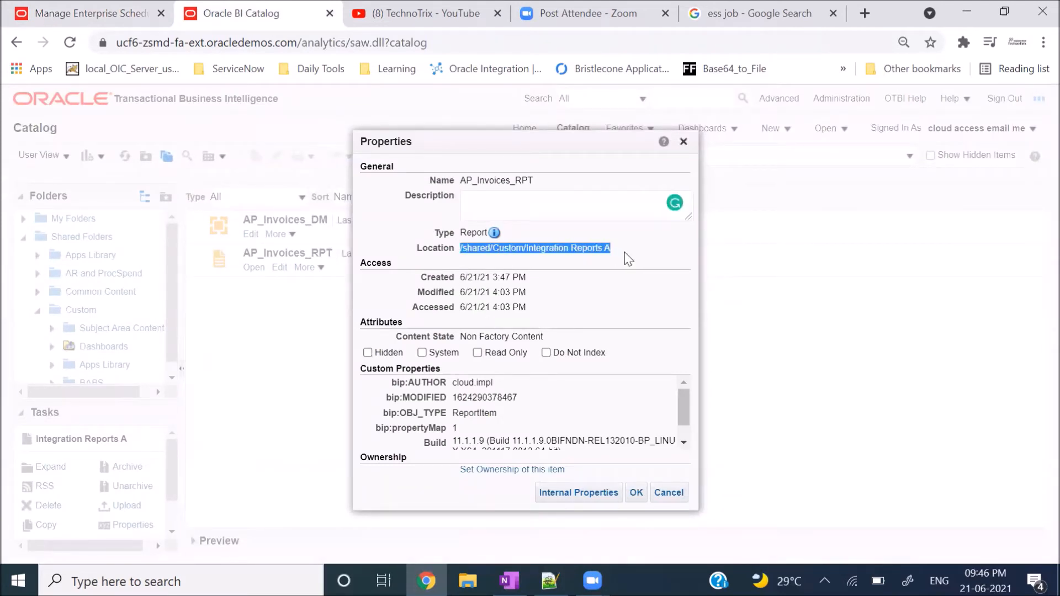
- Return to the job definition and set its path to the copied location /shared/Custom/Integration Reports A
left_click(125, 10)
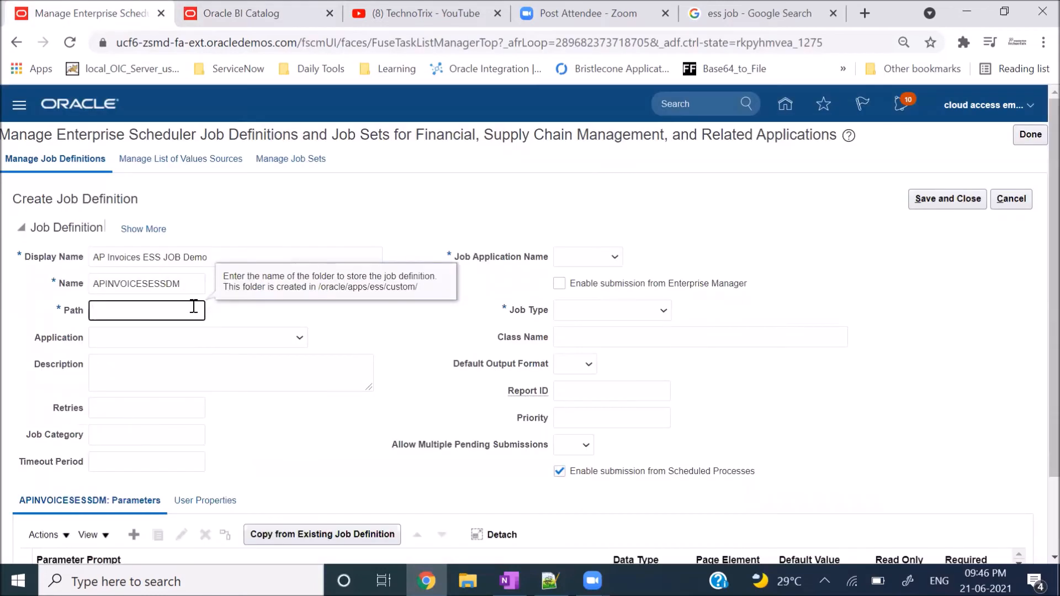
key("ctrl+v")
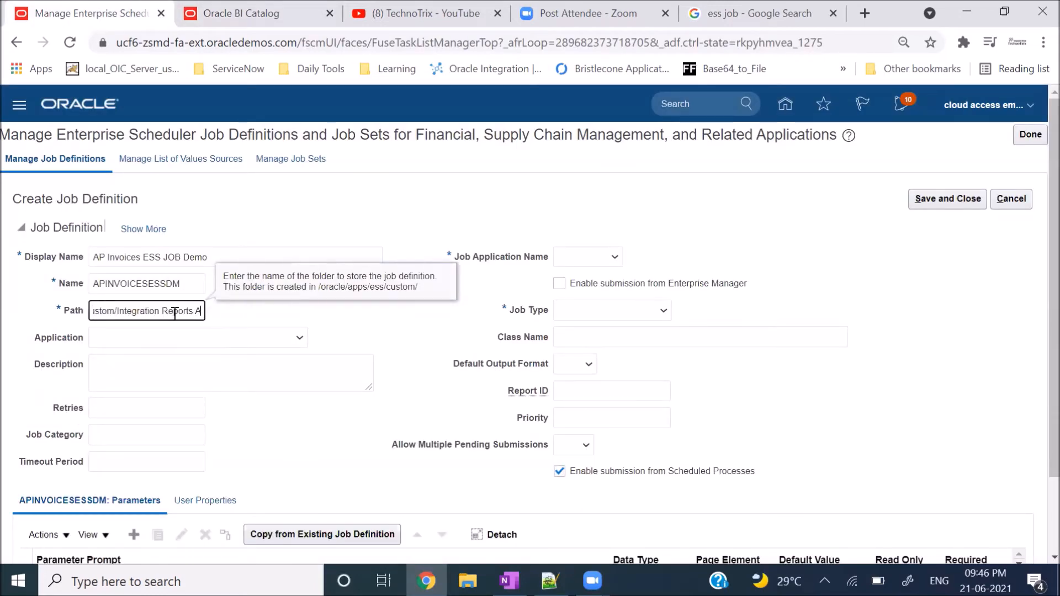
double_click(175, 312)
left_click(175, 312)
key("Home")
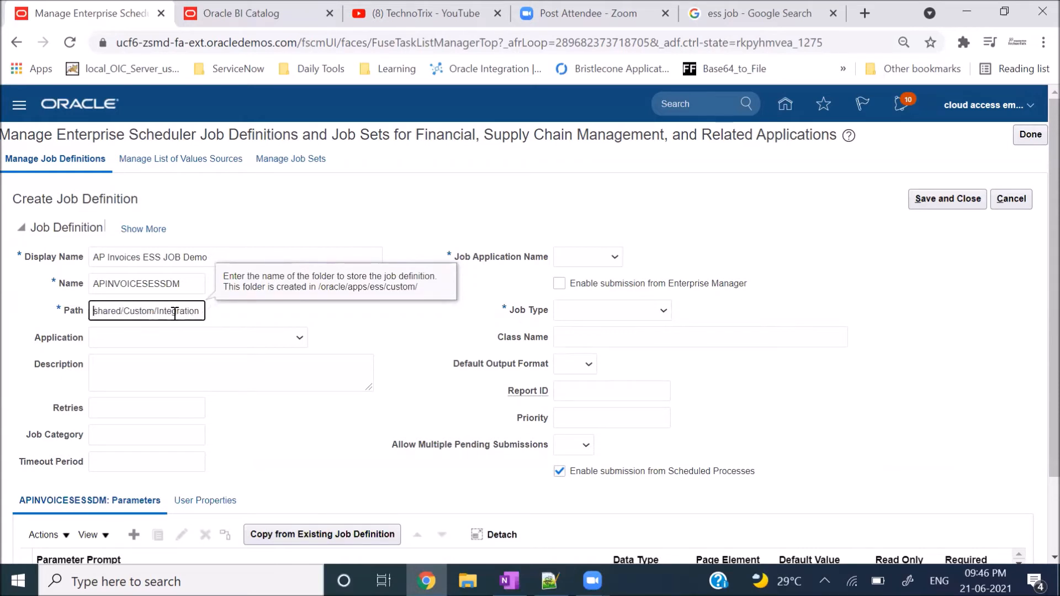
key("Delete")
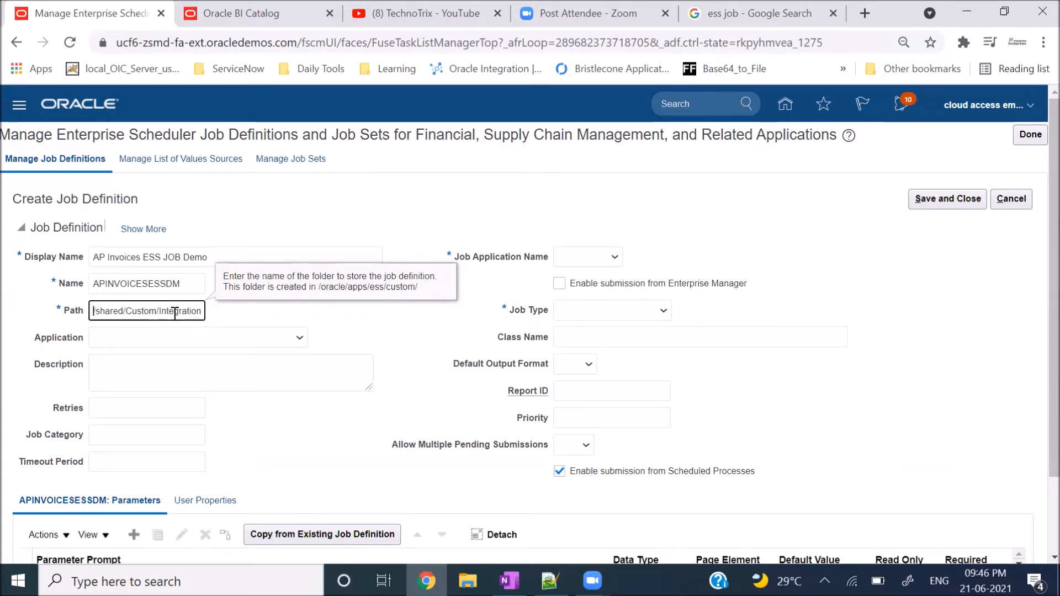
- Set the job definition's application to Financials Common Module
left_click(187, 339)
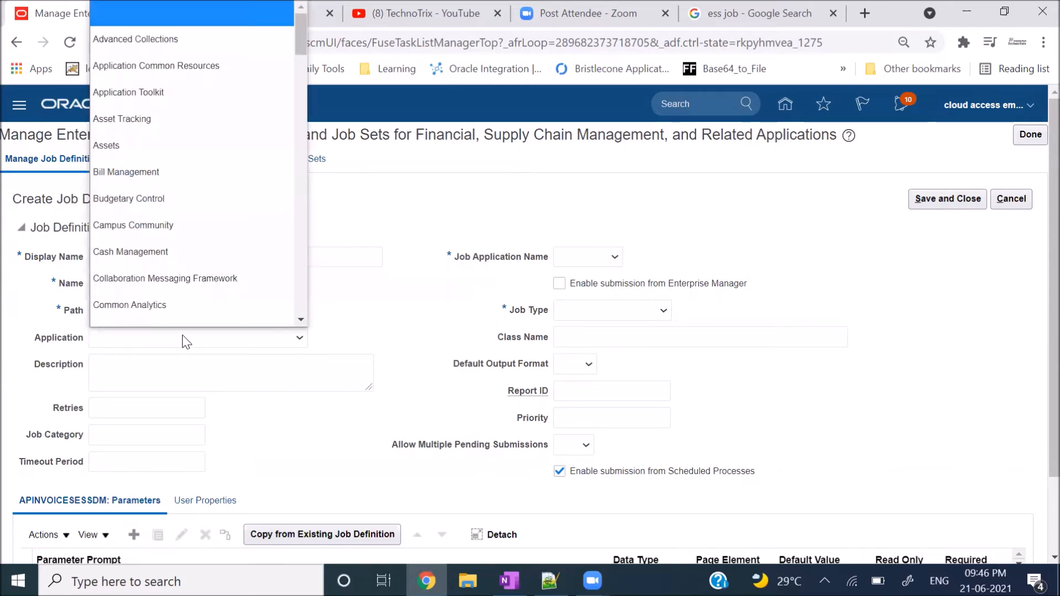
scroll(197, 266, "down", 1)
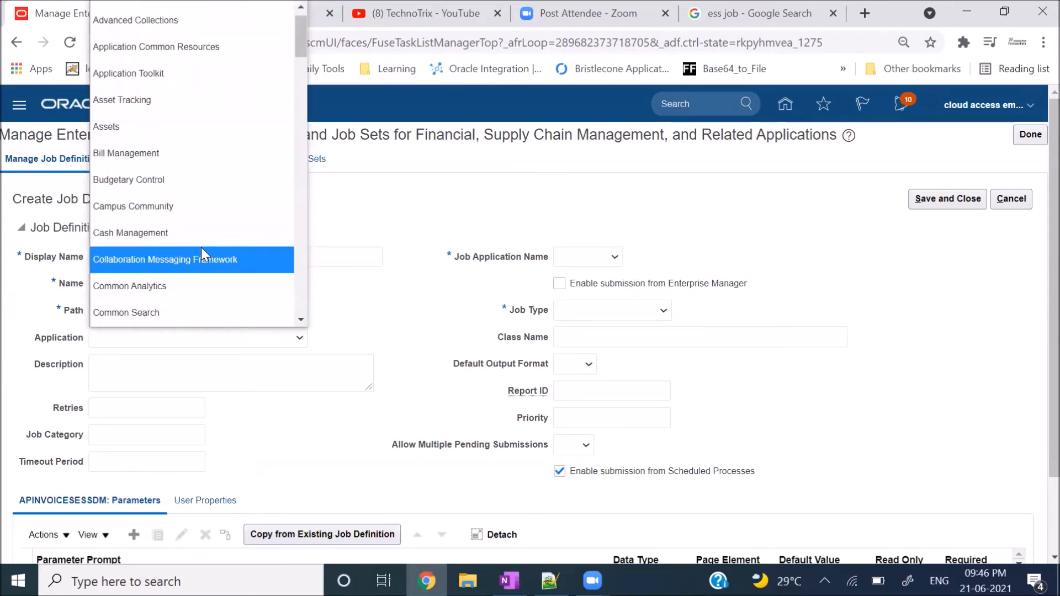
key("f")
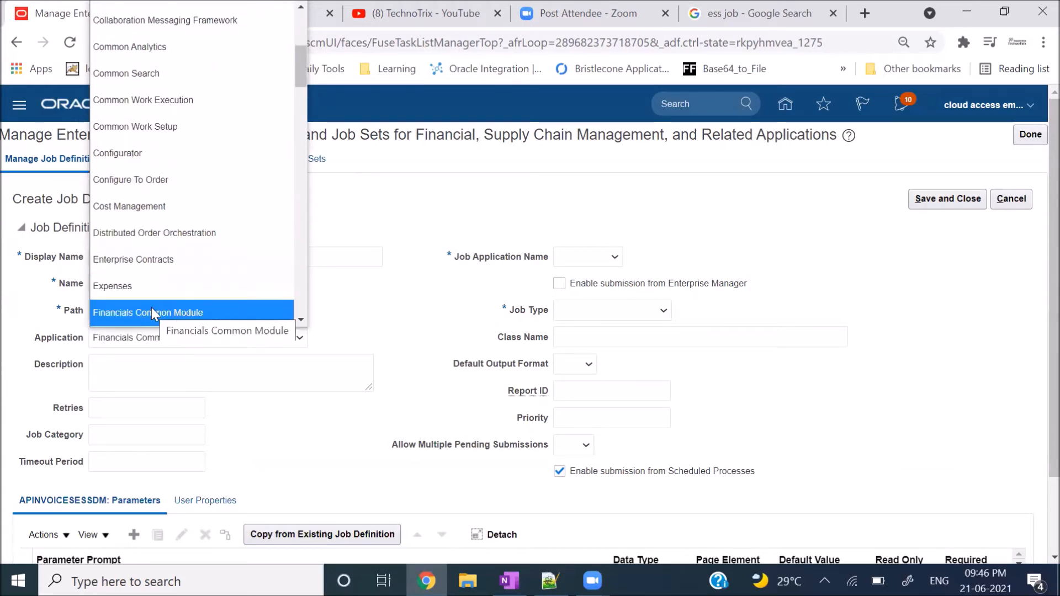
left_click(179, 312)
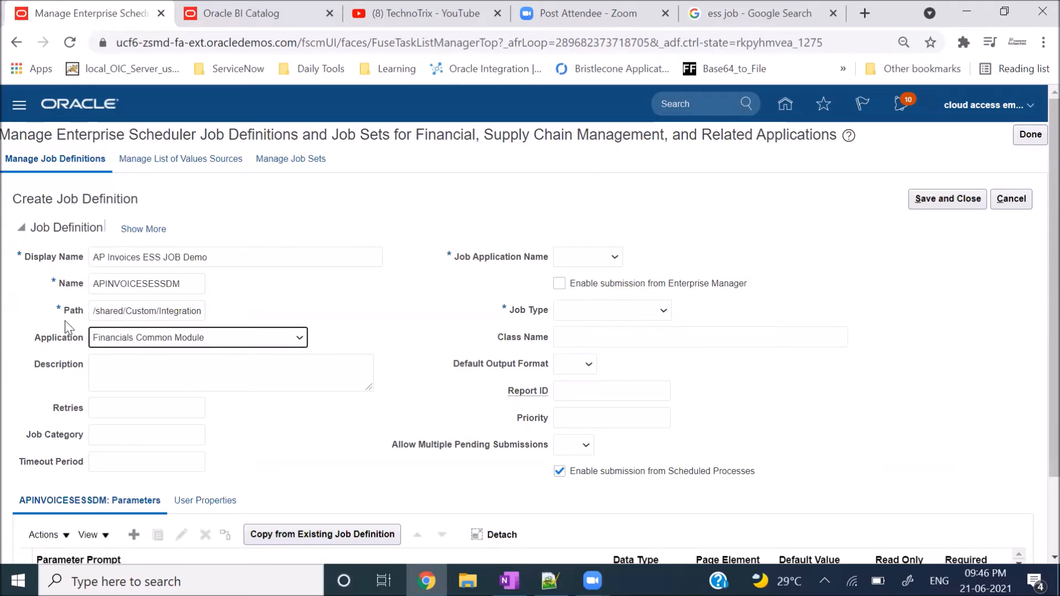
- Enter the description "AP Invoices ESS Job created for the demo" for the job definition
left_click(101, 359)
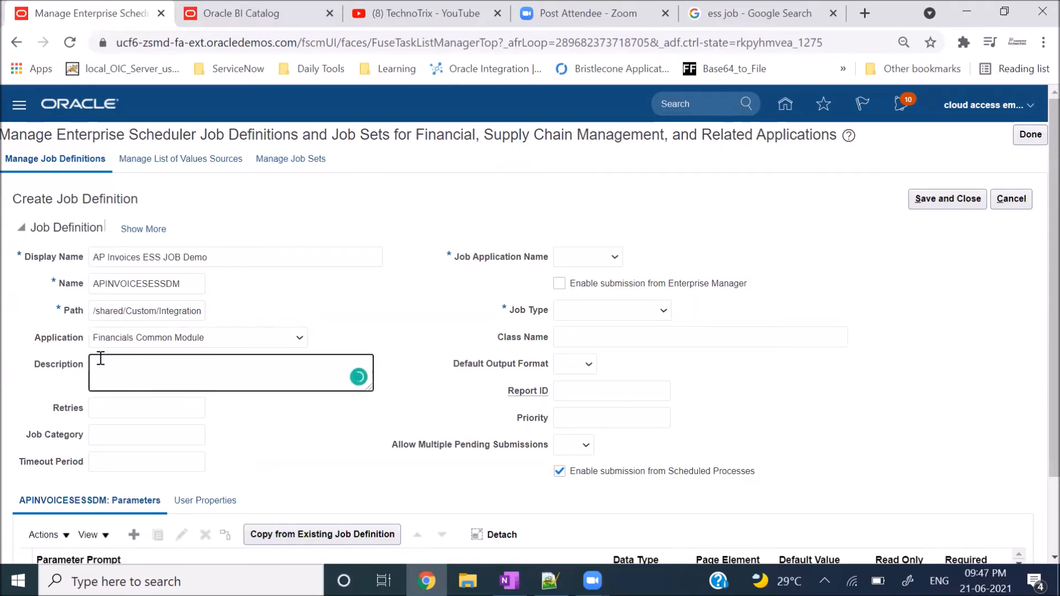
type("AP Invoic")
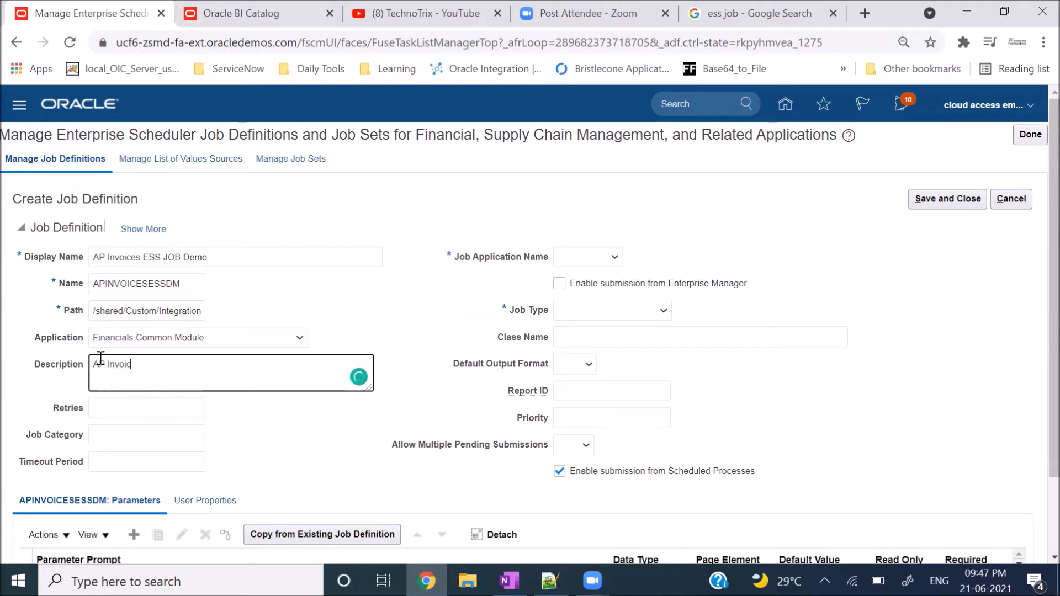
type("es ESS Job creta")
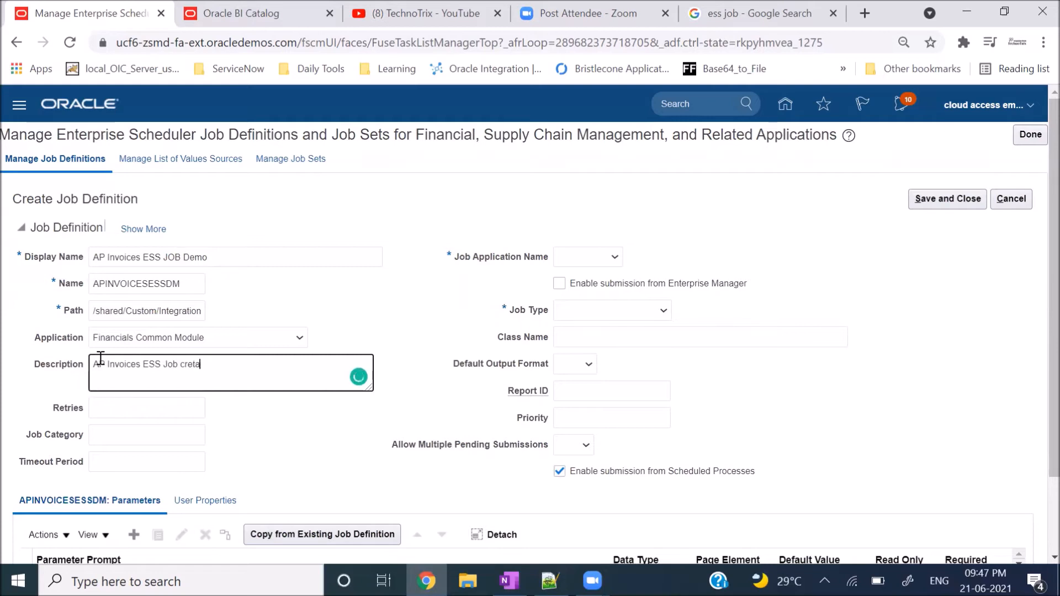
type("ed for t")
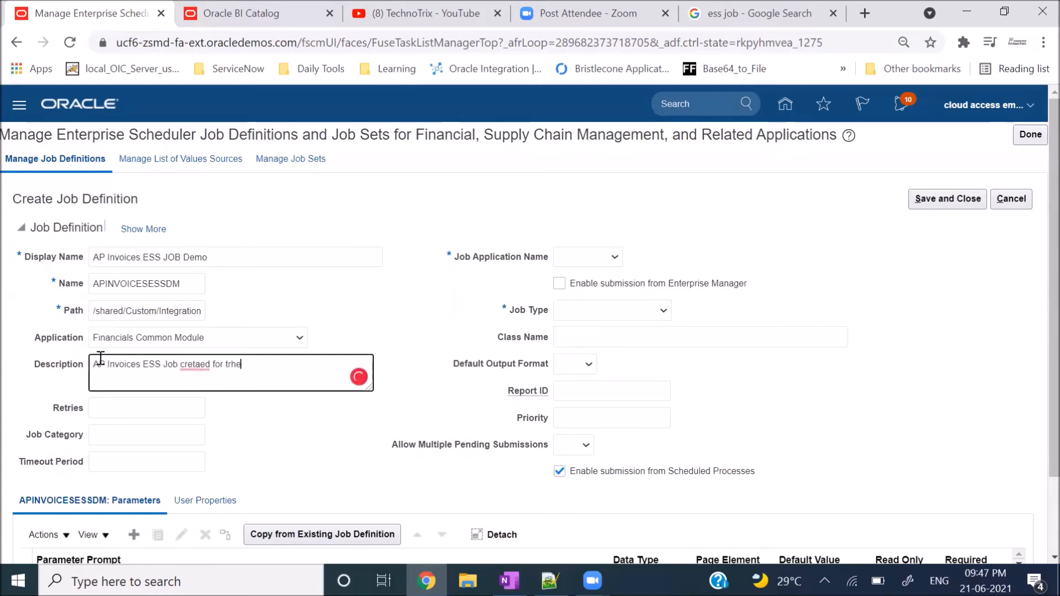
type("he demo")
mouse_move(192, 364)
left_click(201, 385)
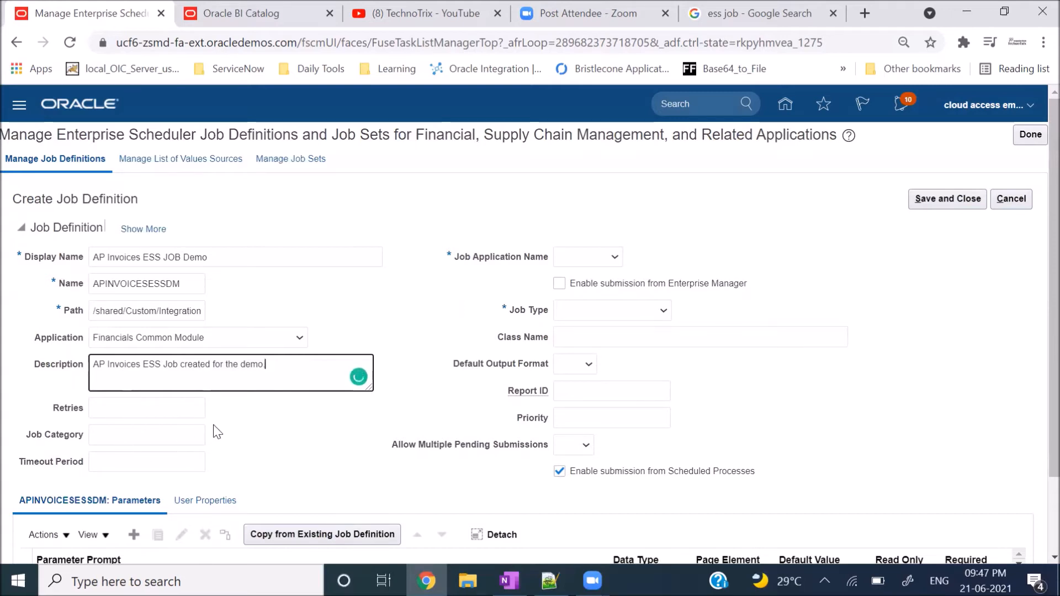
- Set the job application name to FscmEss and the job type to BIPJobType
scroll(213, 428, "down", 1)
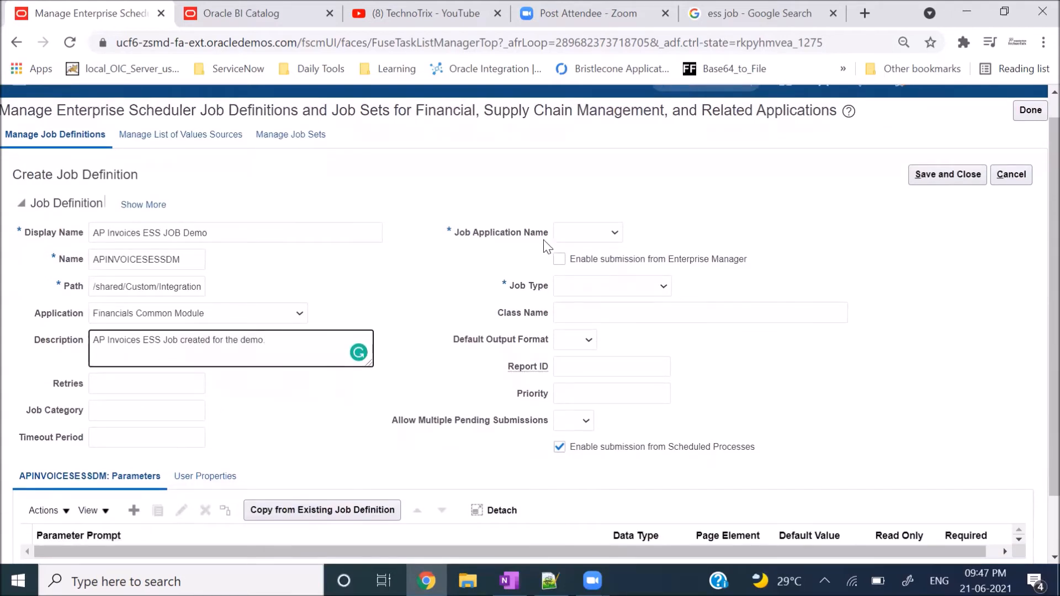
left_click(611, 234)
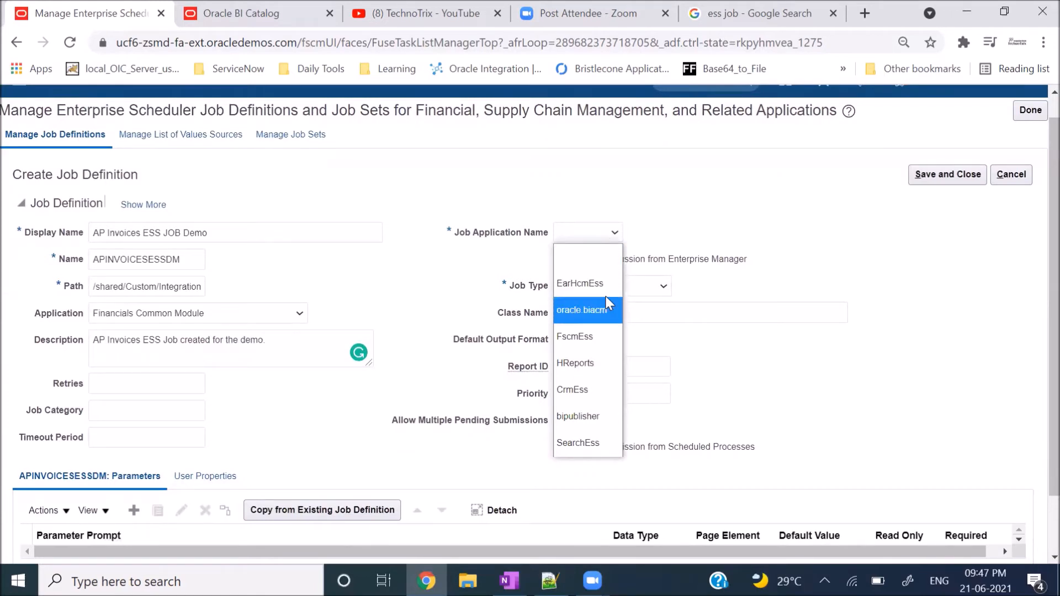
left_click(586, 346)
left_click(640, 291)
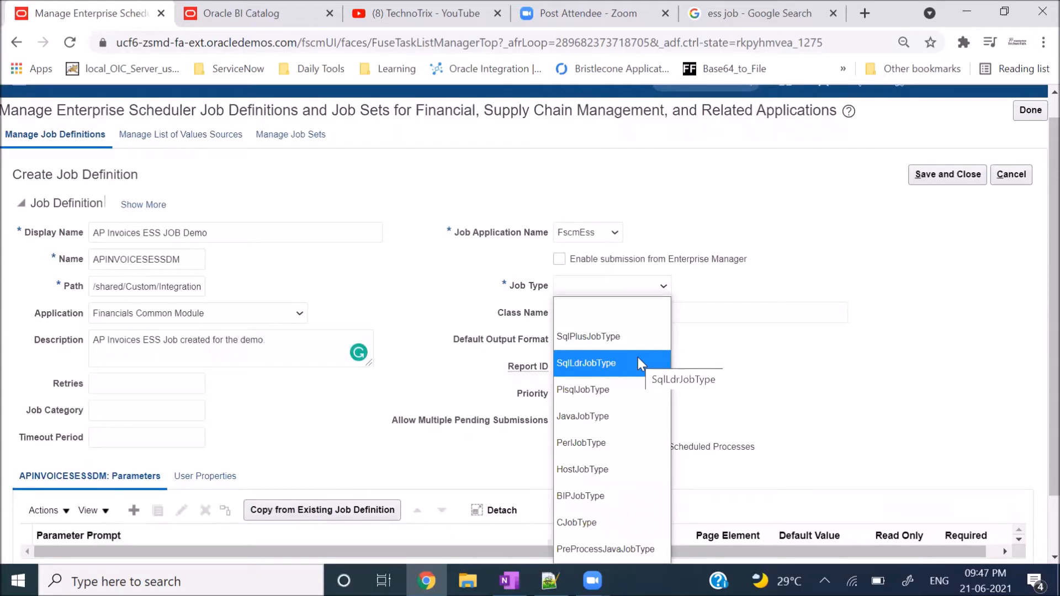
left_click(599, 497)
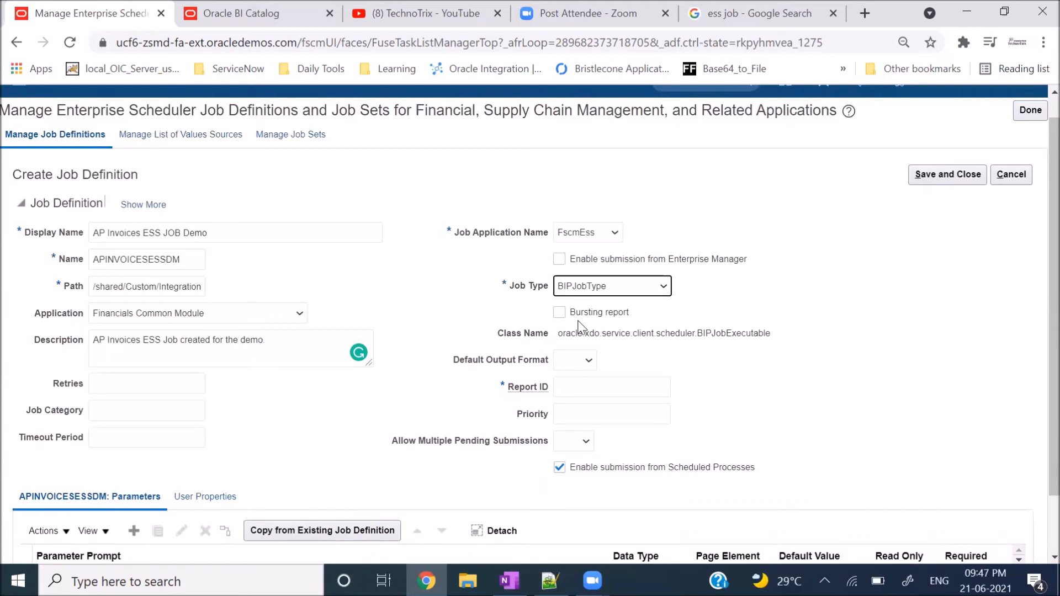
- Set the job definition's default output format to PDF
scroll(578, 326, "down", 1)
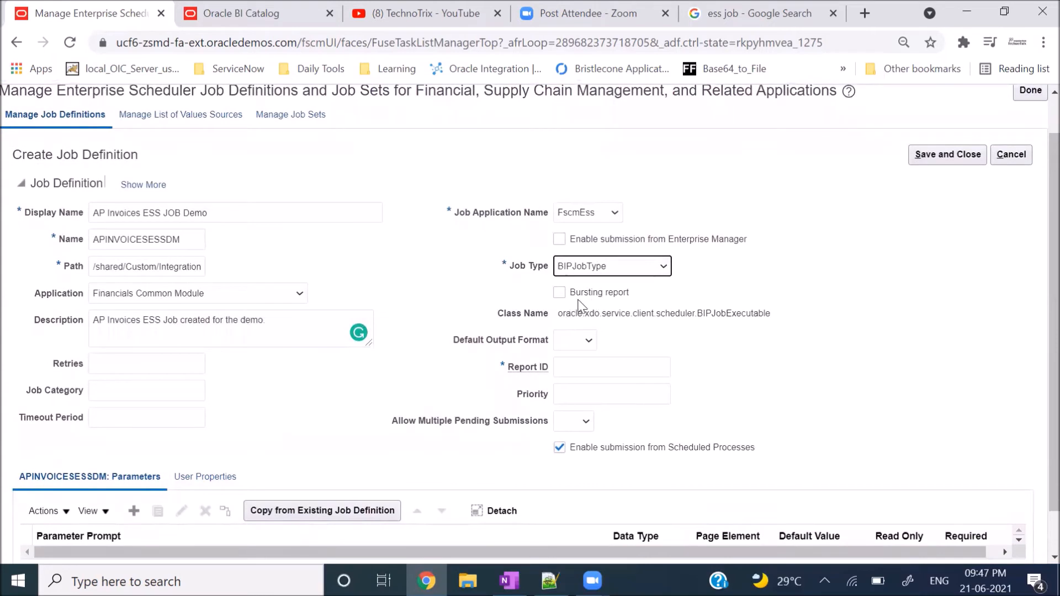
scroll(580, 307, "down", 2)
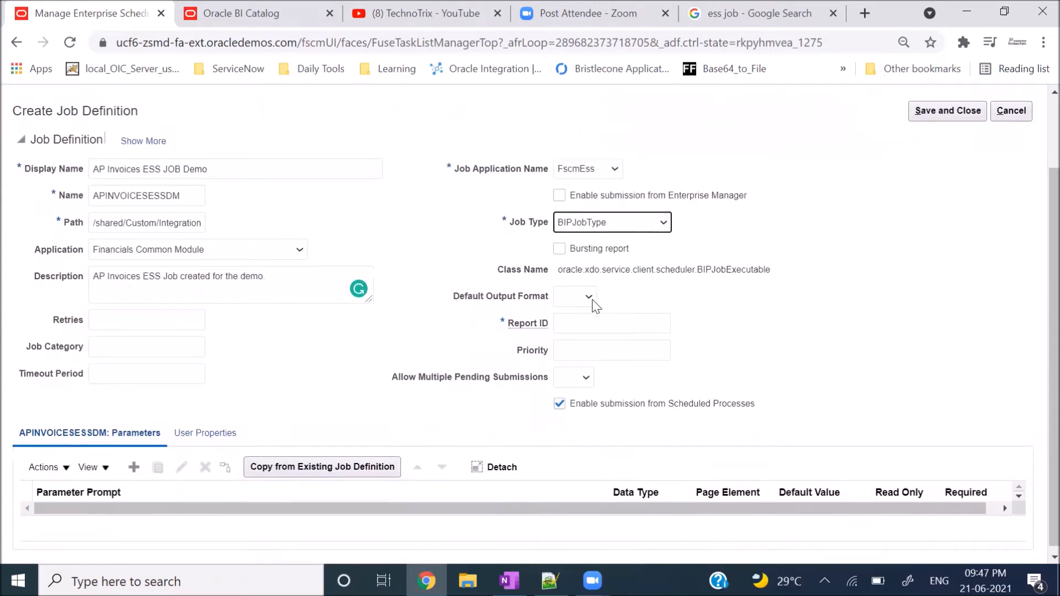
left_click(589, 291)
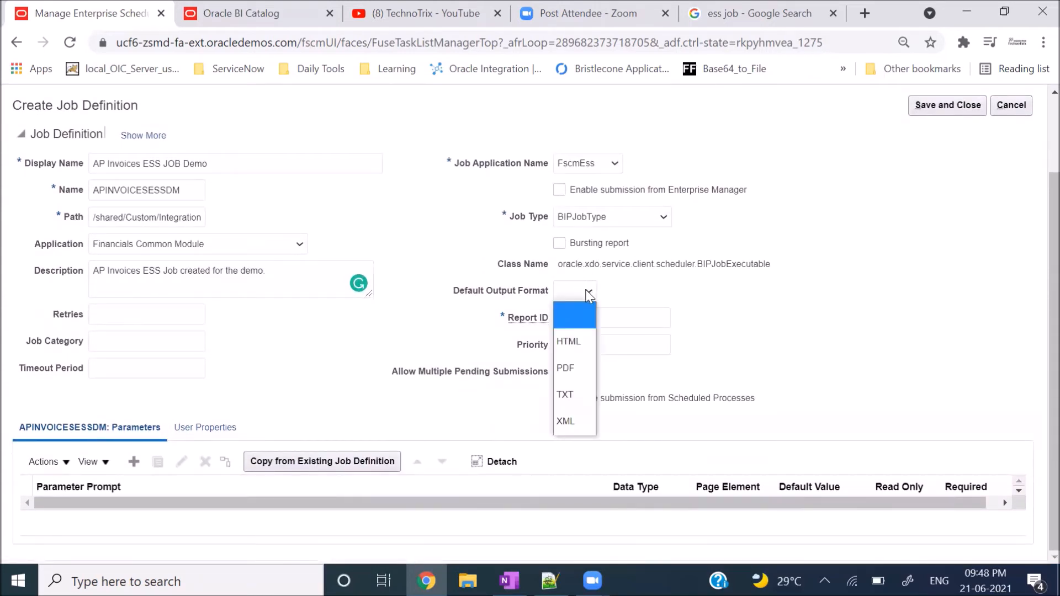
left_click(578, 362)
- Switch to the BI catalog, dismiss the report properties and open the scheduling page for AP_Invoices_RPT
left_click(597, 316)
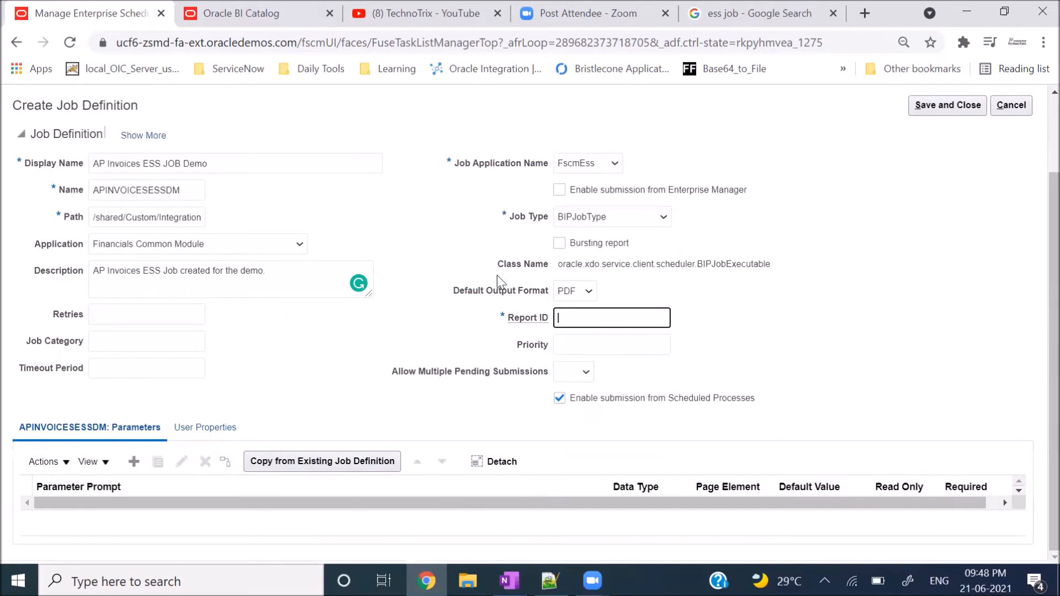
left_click(285, 15)
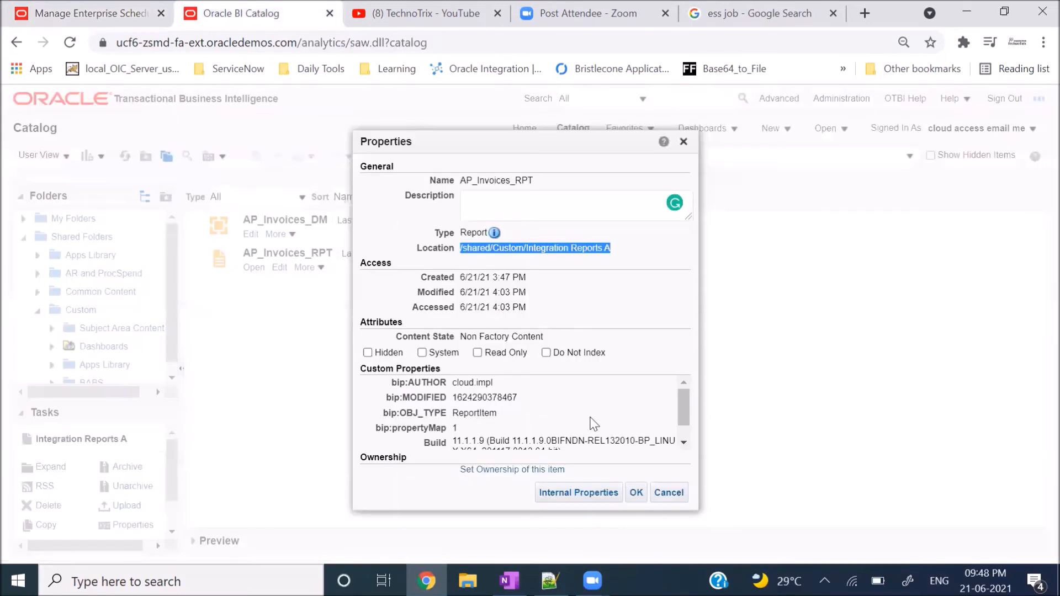
left_click(662, 491)
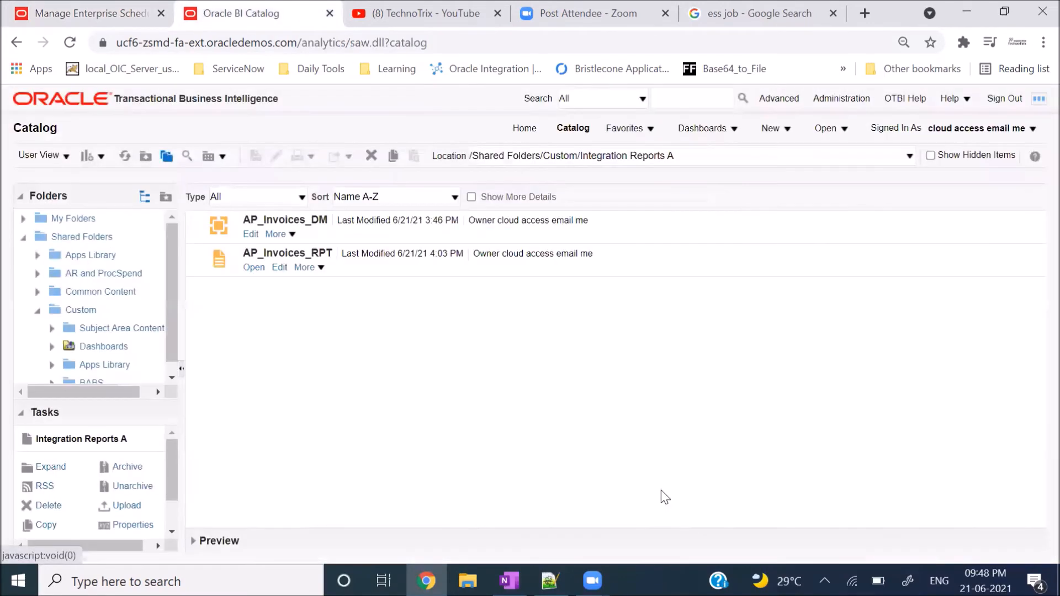
left_click(319, 269)
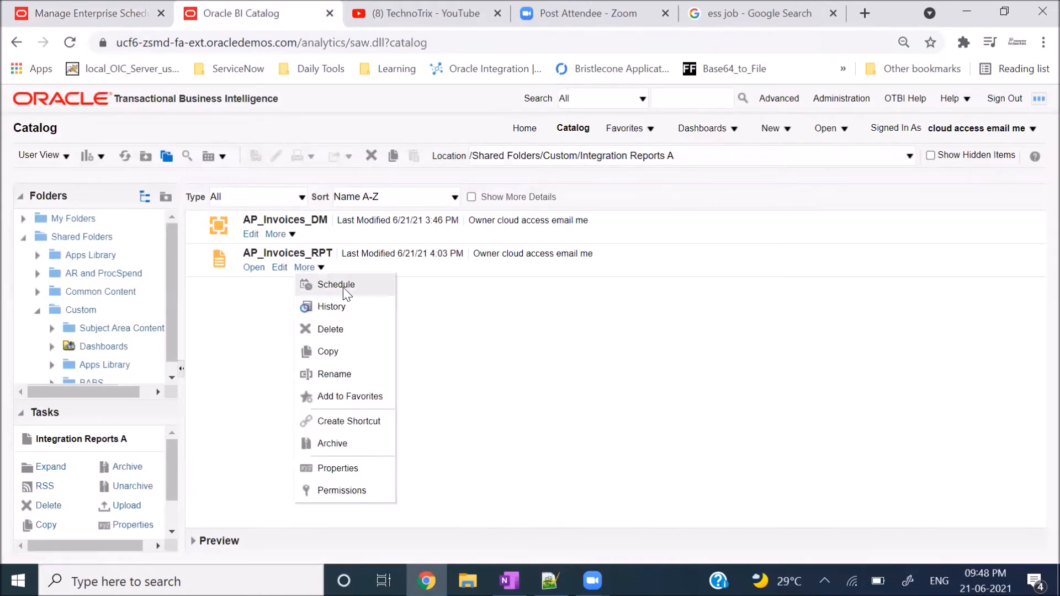
left_click(343, 289)
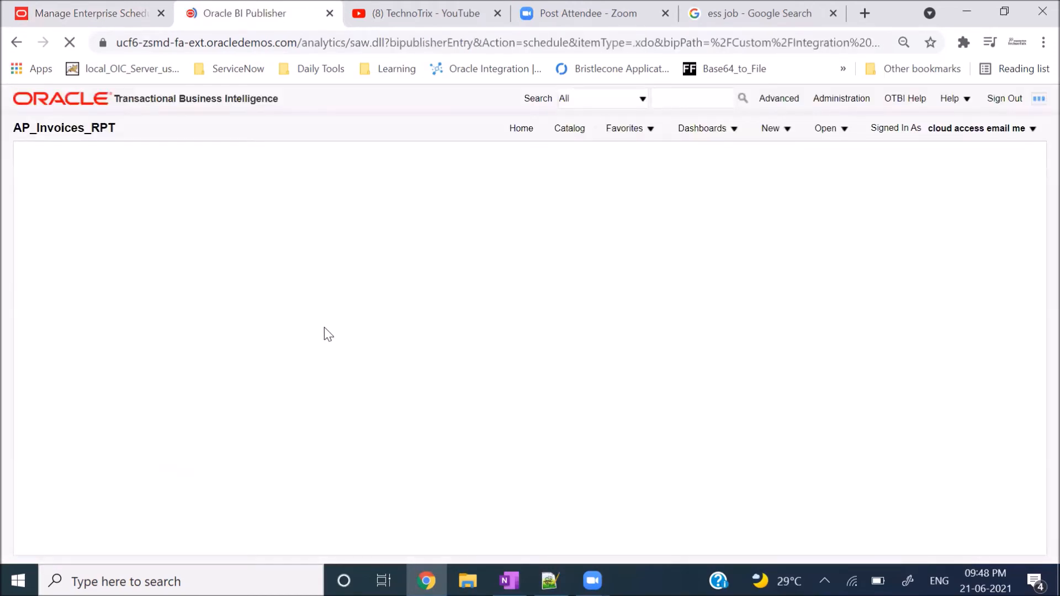
- Copy the full report path /Custom/Integration Reports A/AP_Invoices_RPT.xdo from the report job's general settings
left_click(126, 266)
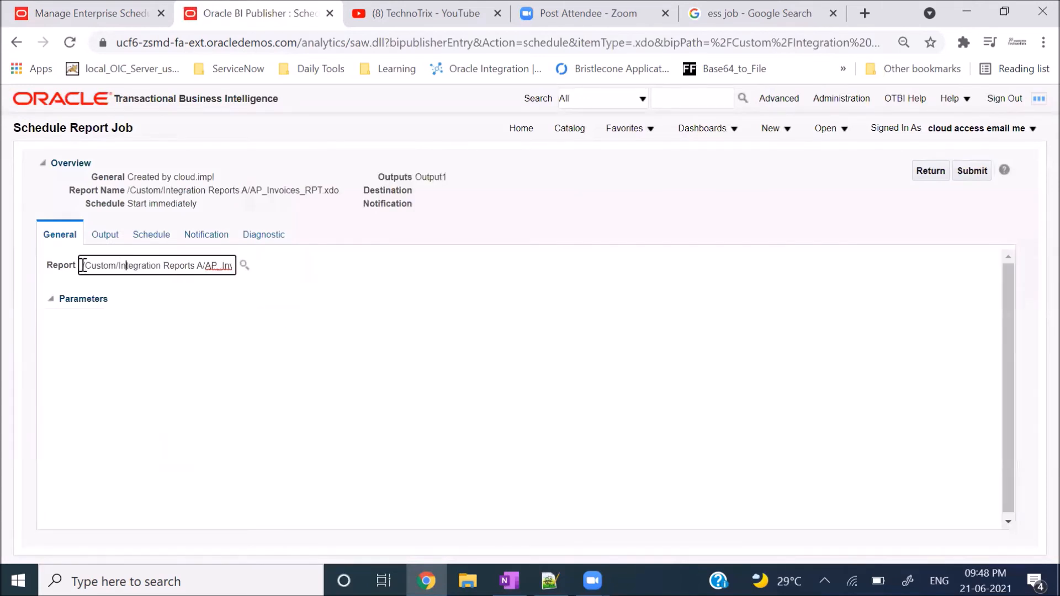
left_click_drag(82, 266, 151, 268)
left_click(182, 267)
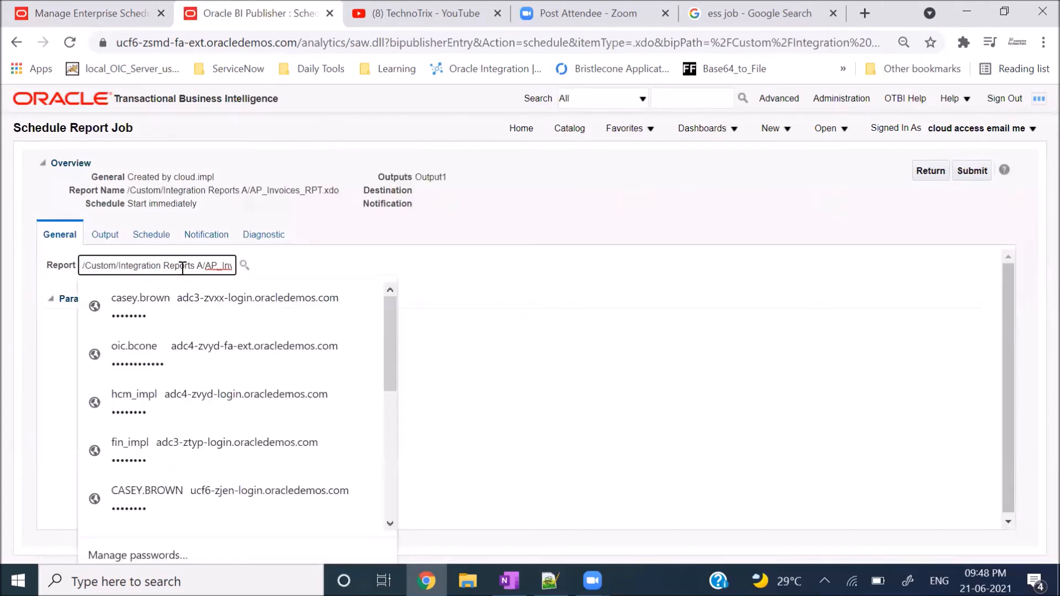
key("Right")
key("Right")
key("Right")
key("Right")
key("Right")
key("Right")
key("Right")
key("Right")
key("Right")
key("Right")
key("Right")
key("Right")
key("Right")
key("Right")
key("Right")
key("Right")
key("Right")
key("Right")
key("Right")
key("Right")
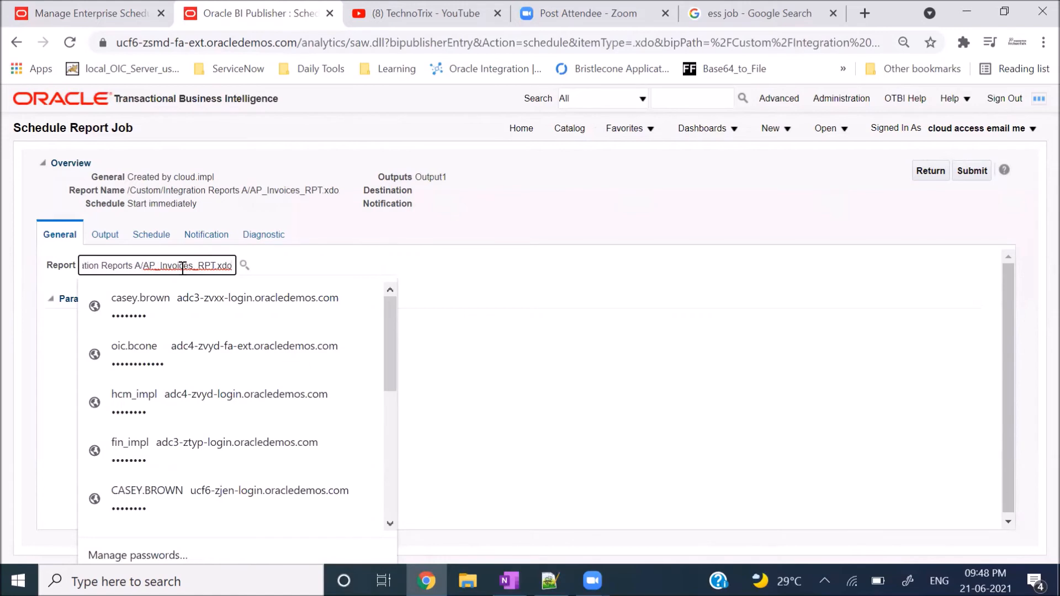
key("ctrl+a")
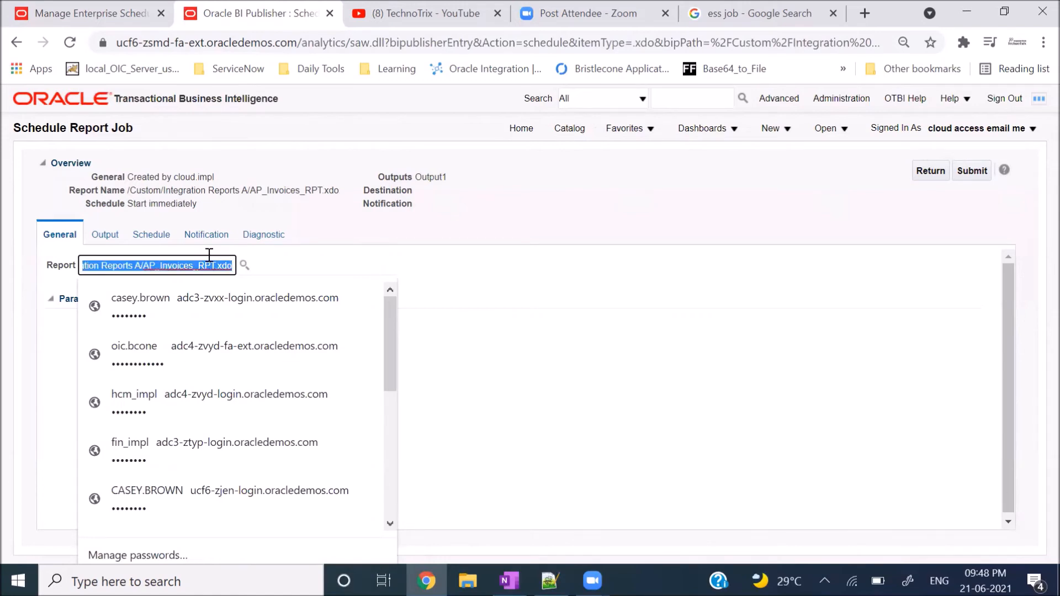
- Return to the job definition and set its Report ID to /Custom/Integration Reports A/AP_Invoices_RPT.xdo
left_click(72, 13)
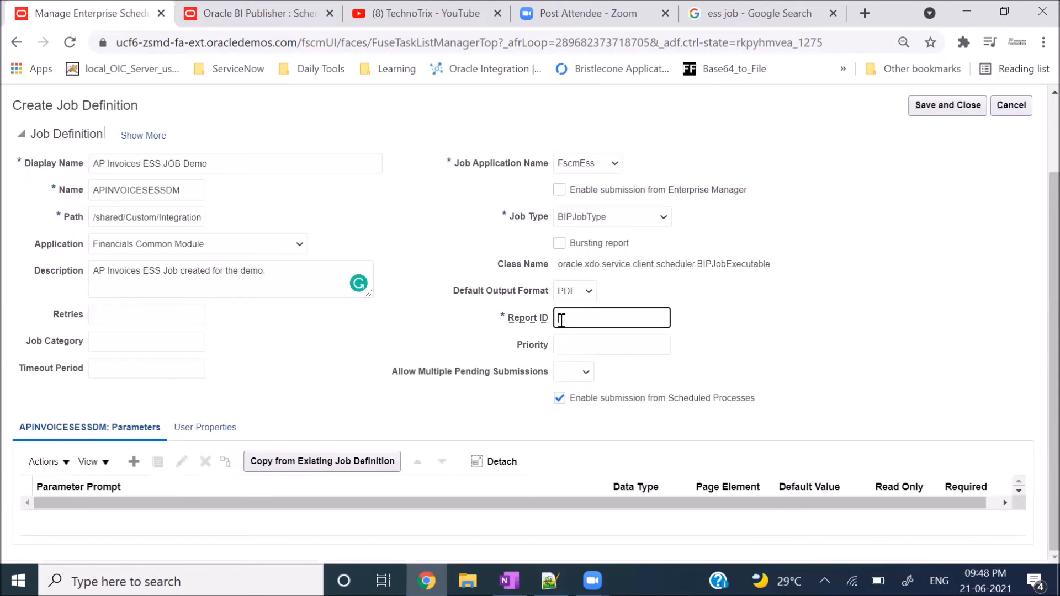
key("ctrl+v")
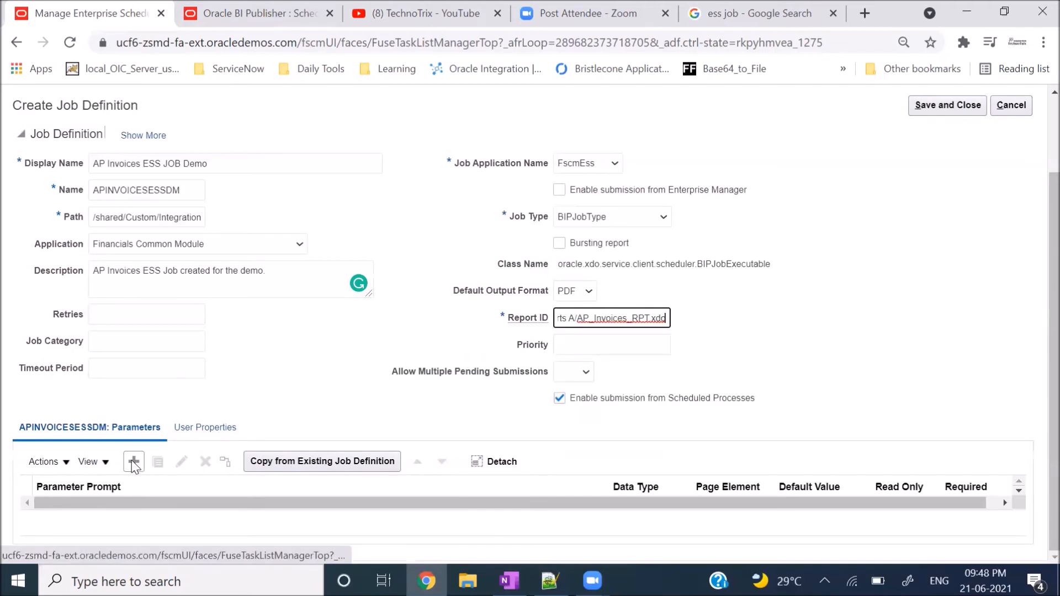
scroll(306, 409, "up", 1)
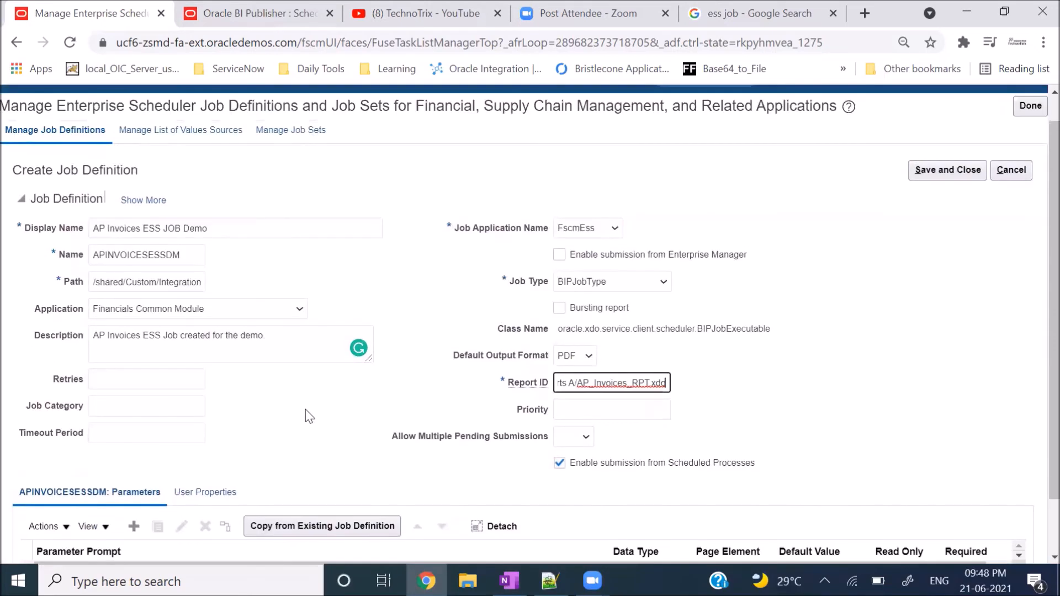
scroll(306, 409, "down", 1)
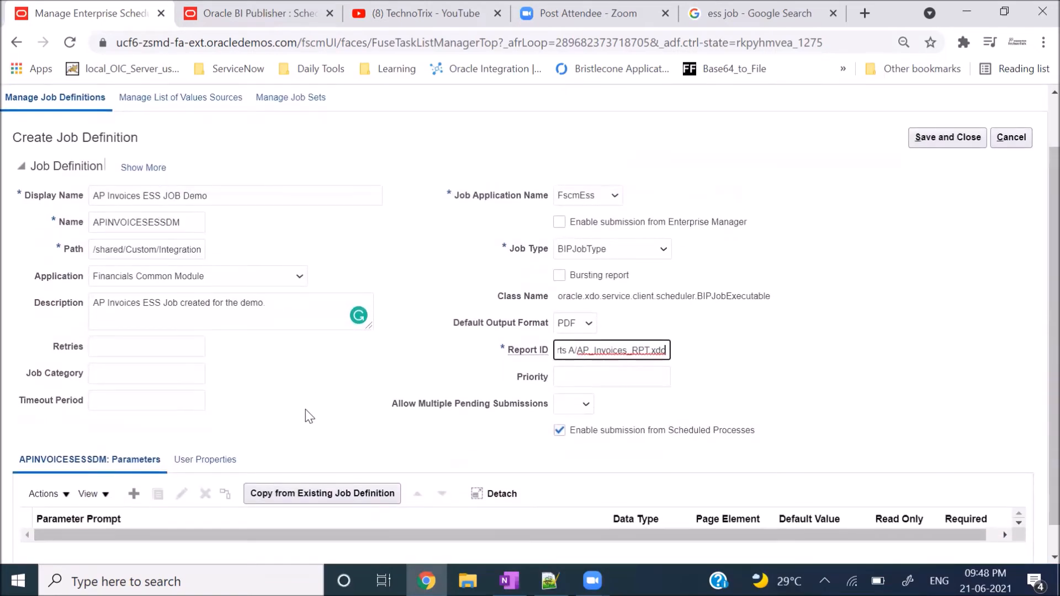
scroll(306, 409, "down", 1)
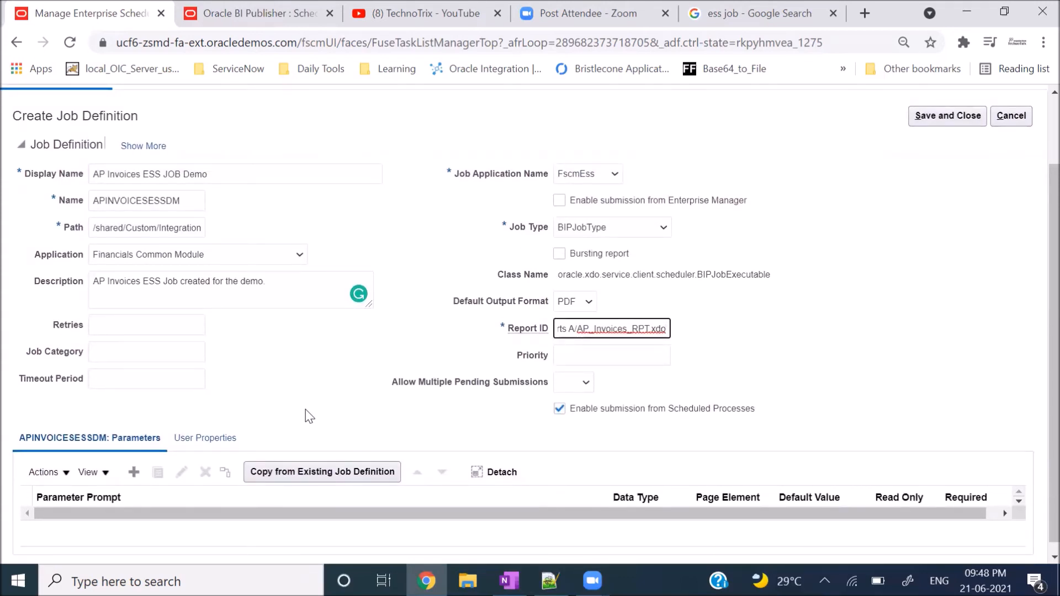
scroll(306, 409, "up", 2)
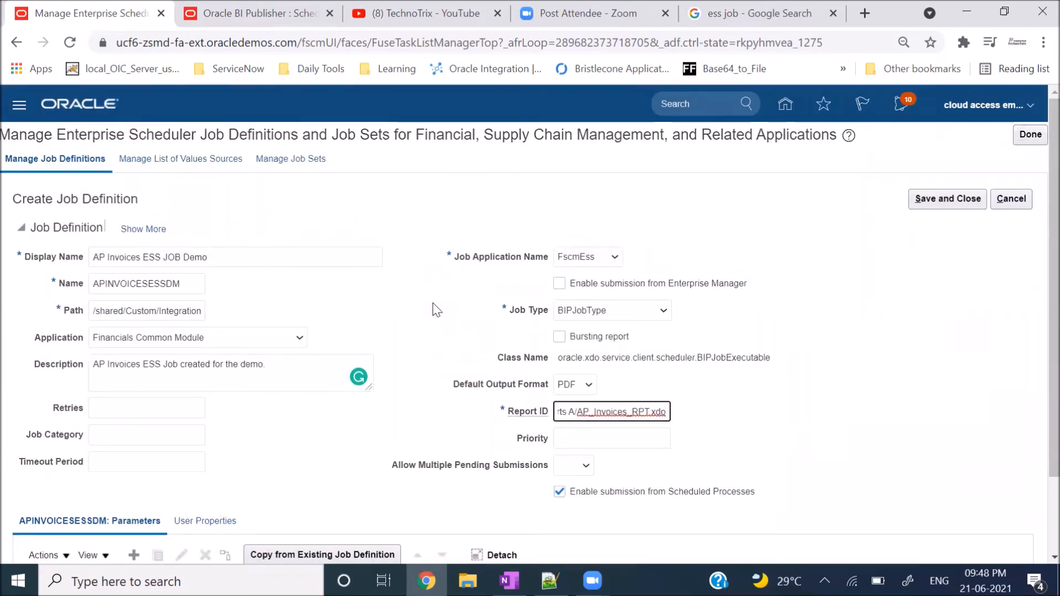
- Save the AP Invoices ESS JOB Demo job definition and close it
scroll(437, 309, "down", 2)
scroll(436, 310, "up", 2)
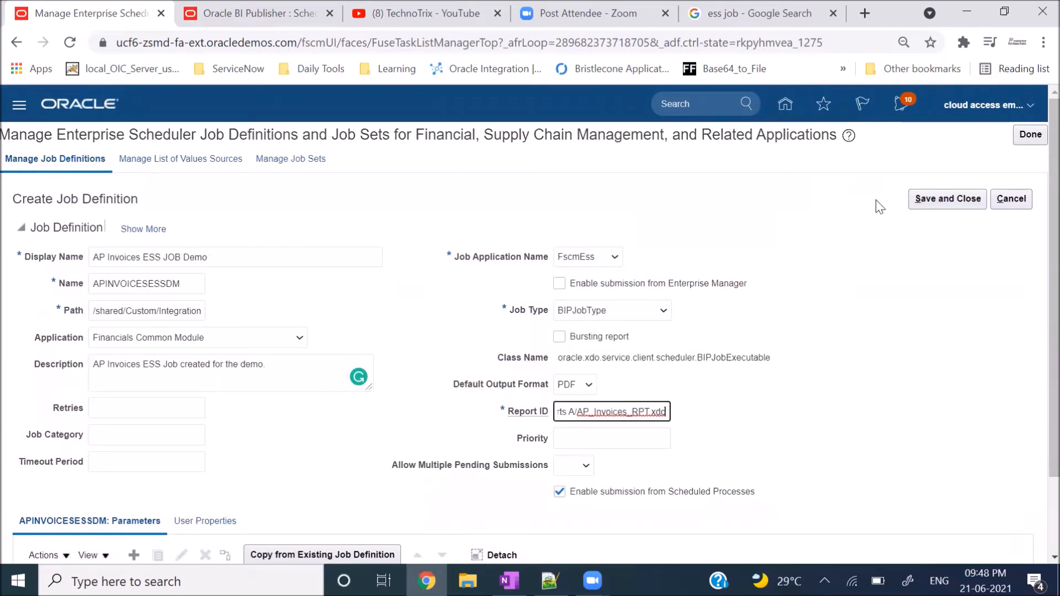
left_click(945, 203)
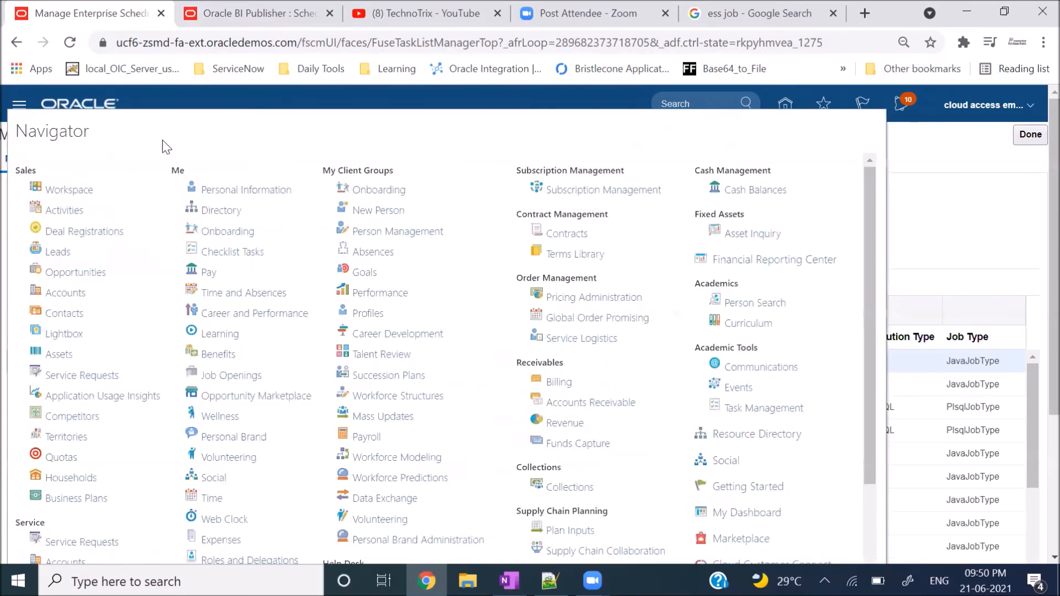
- Go to the Scheduled Processes work area under Tools
scroll(503, 373, "down", 3)
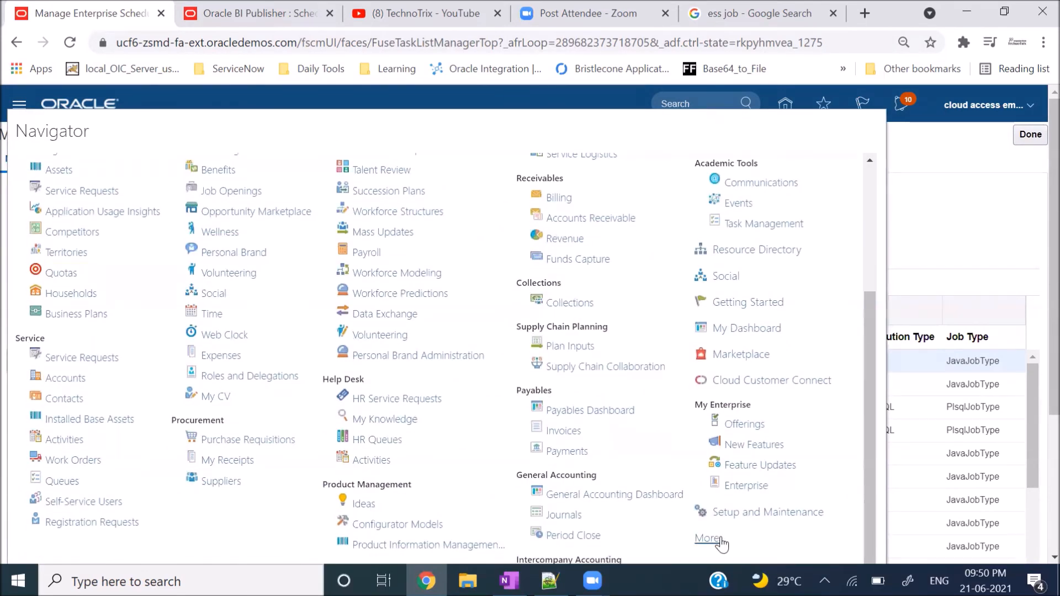
left_click(712, 540)
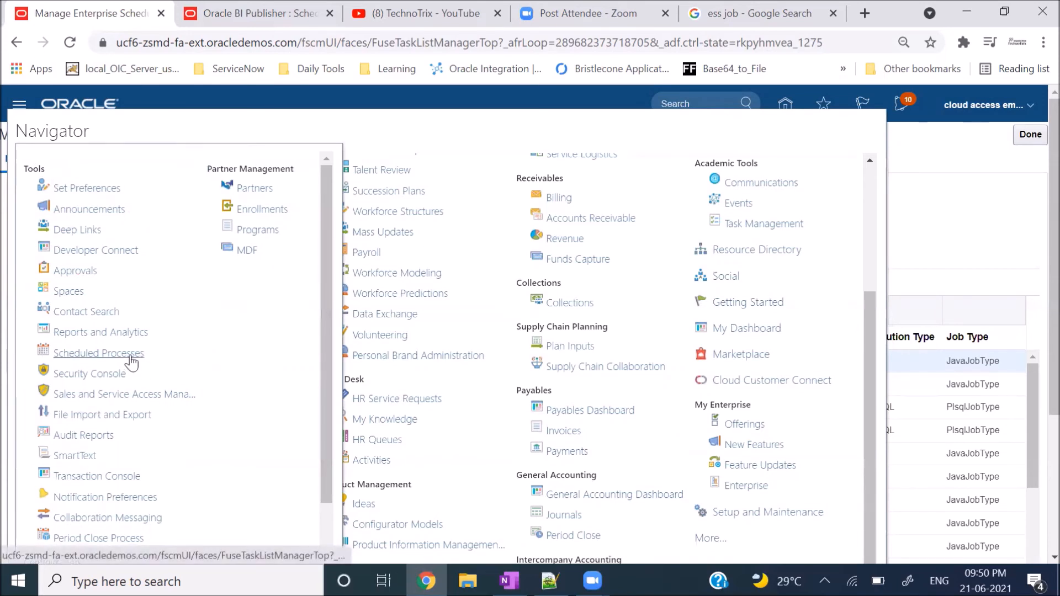
left_click(135, 356)
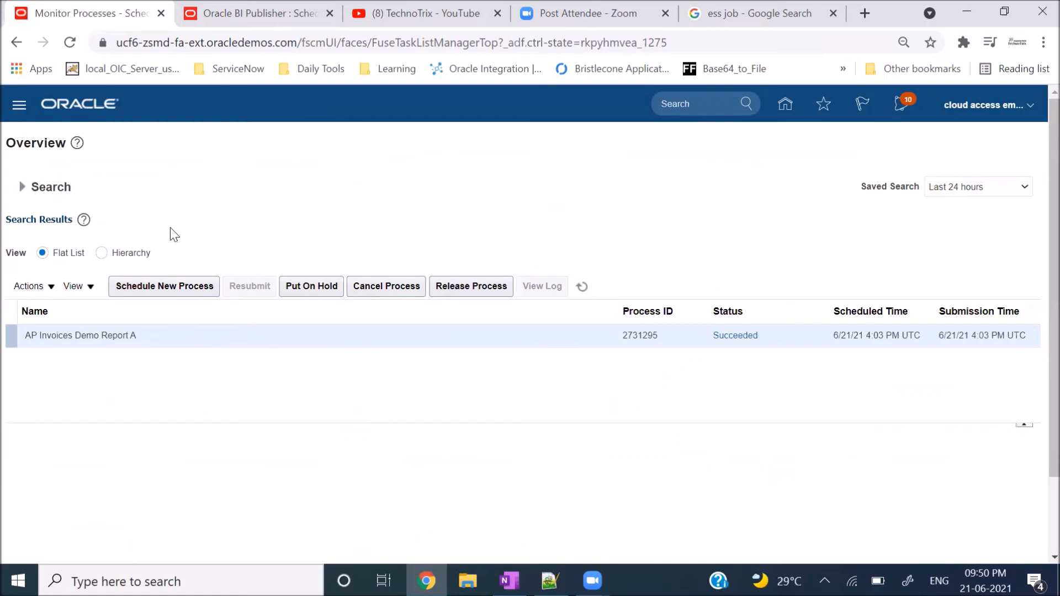
- Start scheduling a new process and find the job AP Invoices ESS JOB Demo with the name filter AP Invoices ESS%
left_click(152, 287)
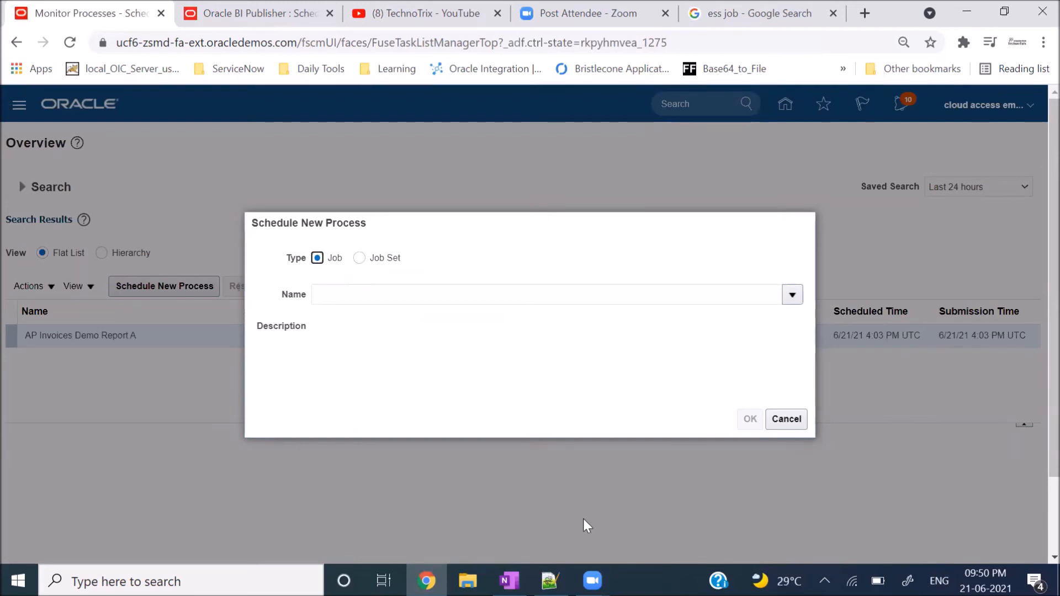
key("alt+Tab")
key("alt+Tab")
left_click(353, 289)
type("AP Invoices ESS")
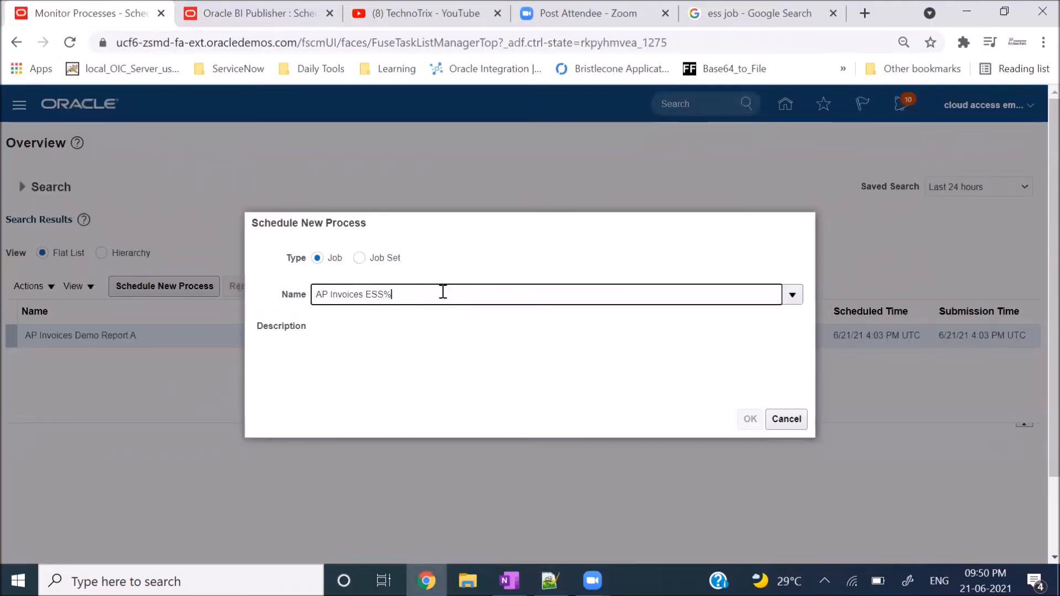
key("Tab")
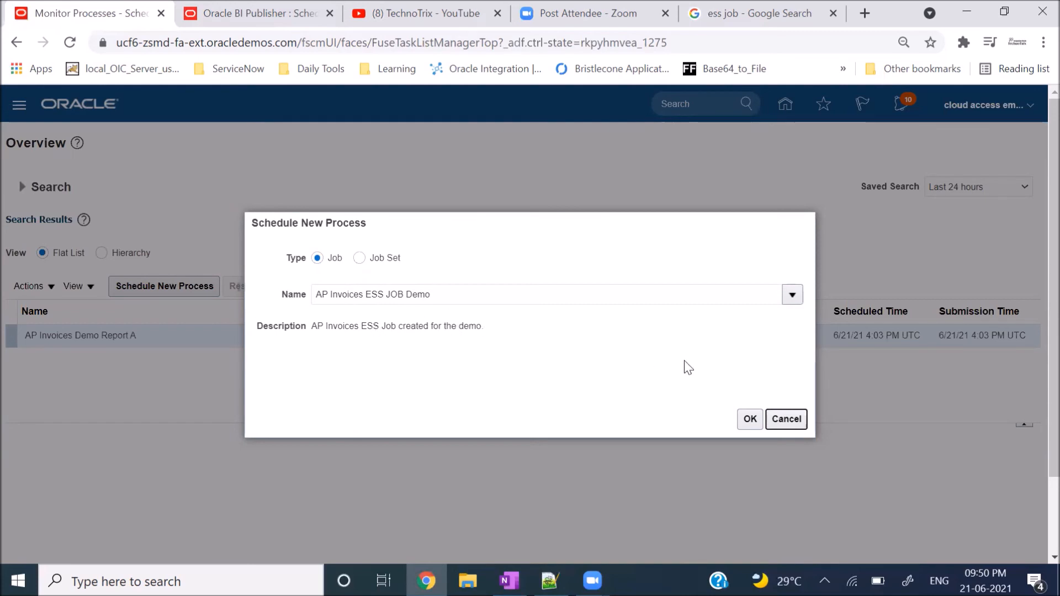
- Accept the selected job, submit the process as soon as possible and dismiss the confirmation
left_click(748, 418)
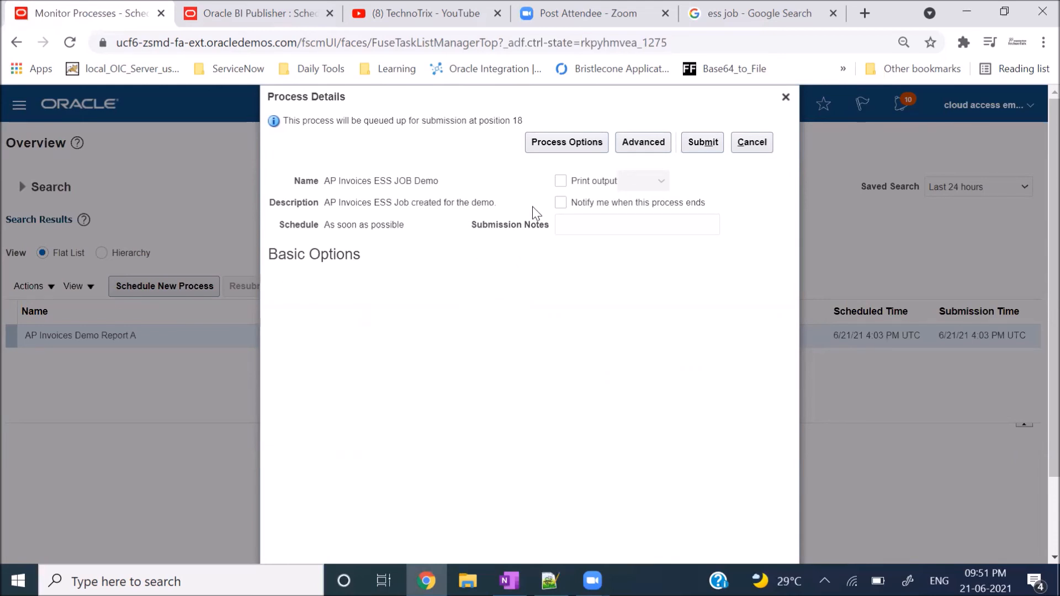
left_click(707, 142)
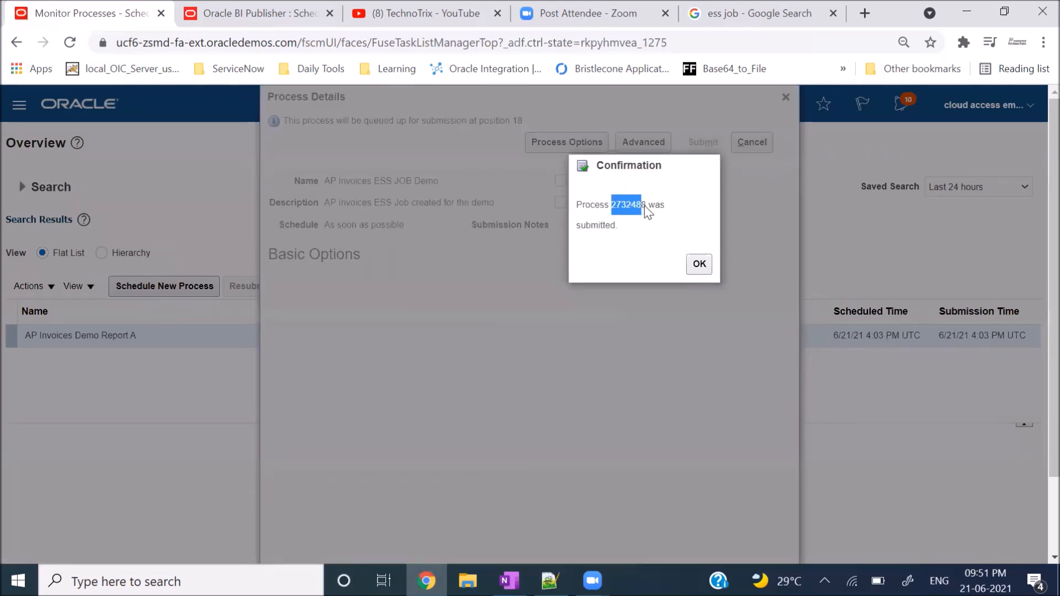
left_click(698, 264)
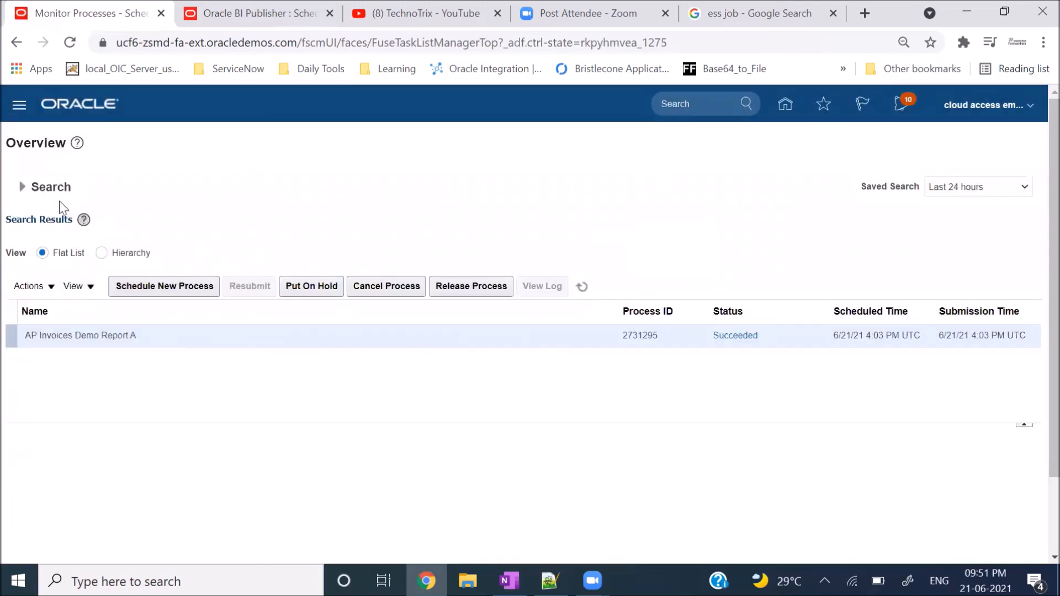
- Search the scheduled processes for process ID 2732488
left_click(23, 187)
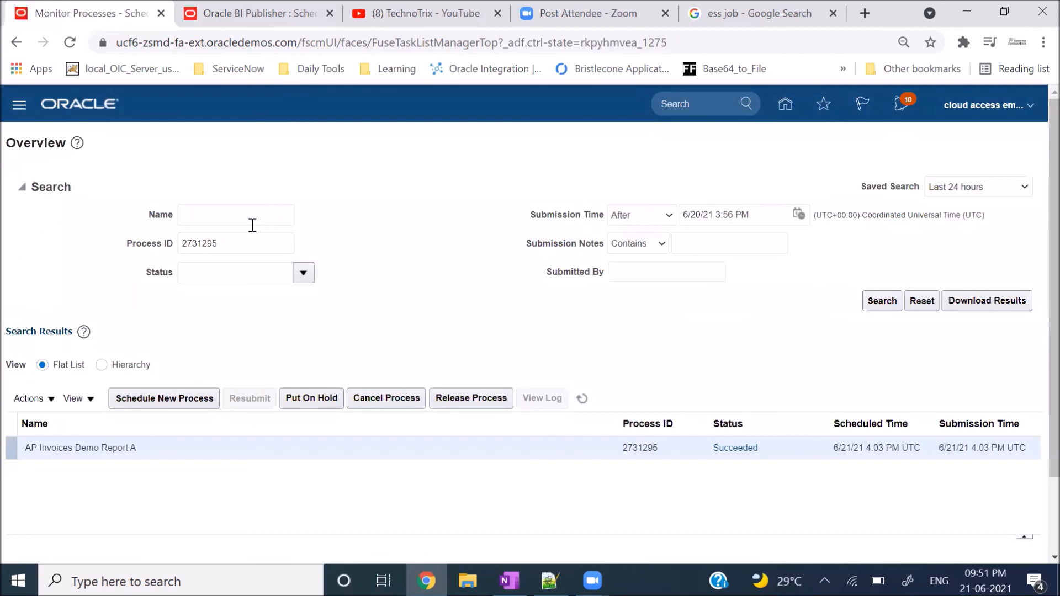
left_click(203, 244)
double_click(204, 244)
type("2732488")
left_click(882, 301)
scroll(582, 315, "down", 1)
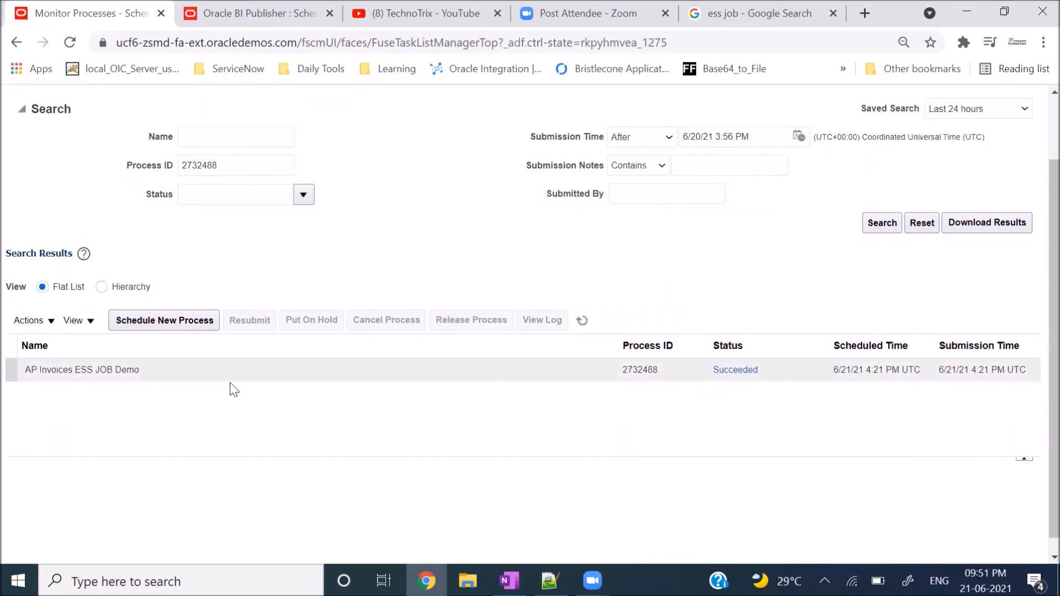
- Select the AP Invoices ESS JOB Demo process, open its Default Document output and examine the invoice report
left_click(189, 369)
scroll(300, 369, "down", 4)
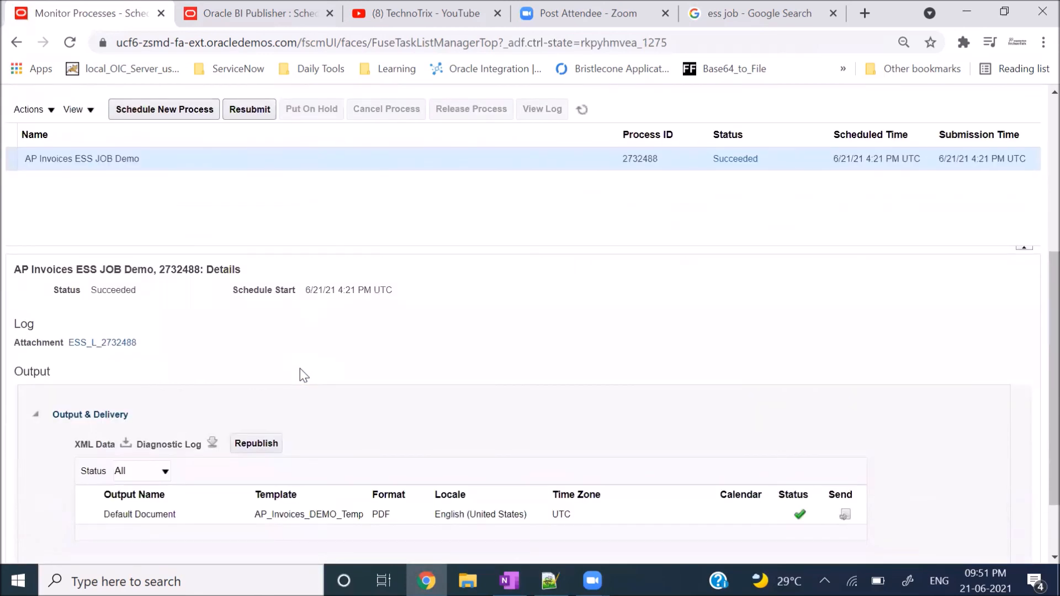
scroll(204, 348, "down", 1)
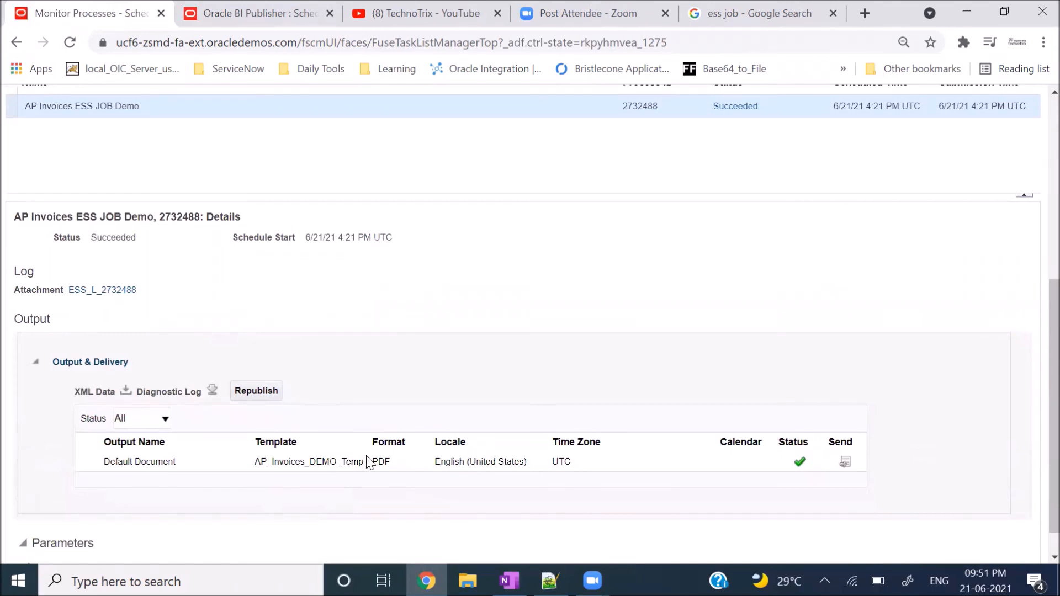
left_click(148, 462)
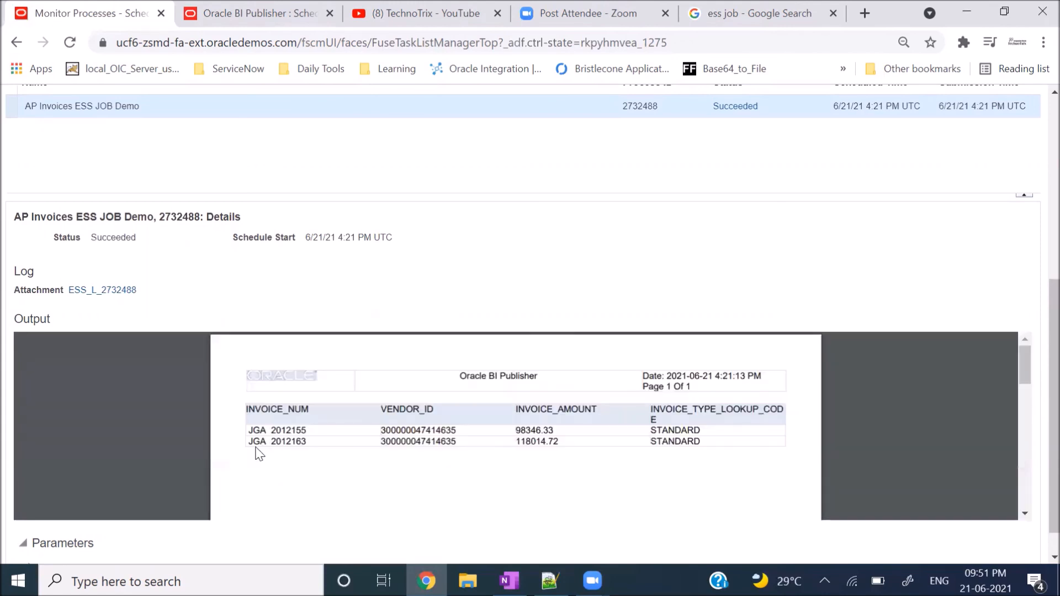
scroll(456, 387, "down", 1)
scroll(485, 416, "up", 1)
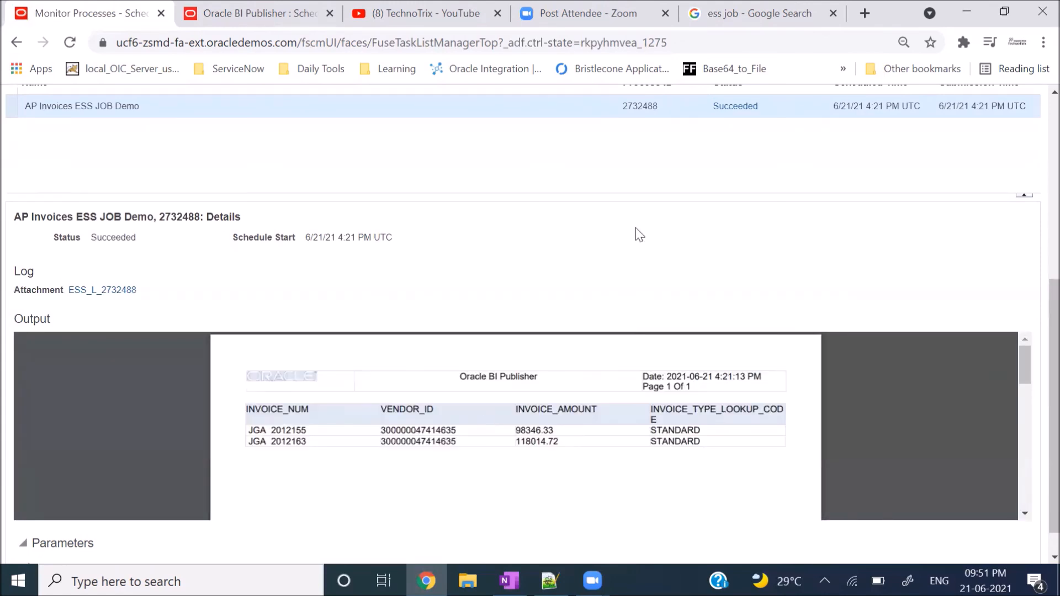
scroll(635, 227, "down", 1)
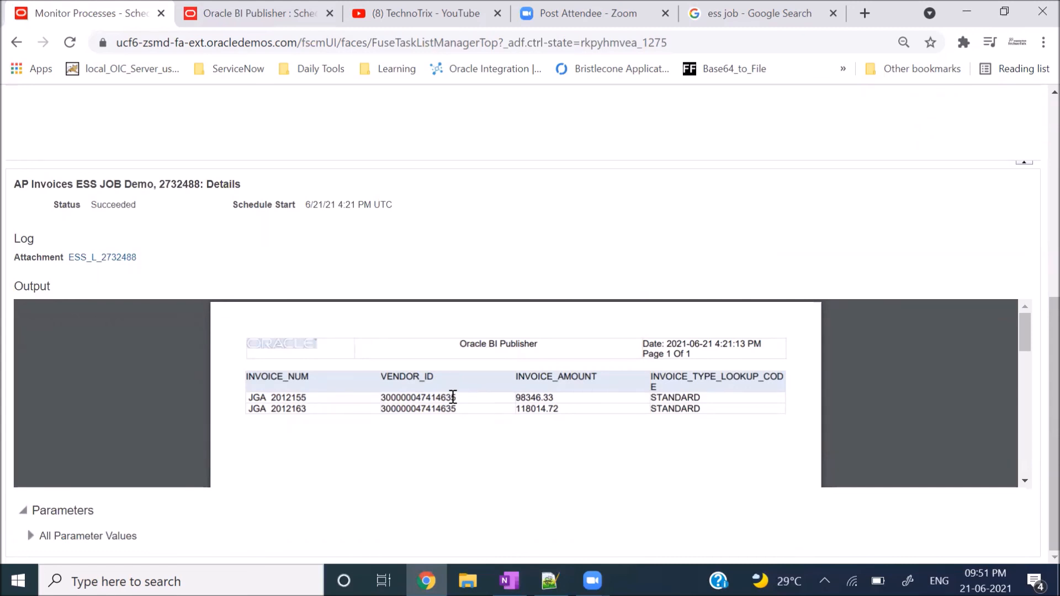
scroll(453, 397, "up", 5)
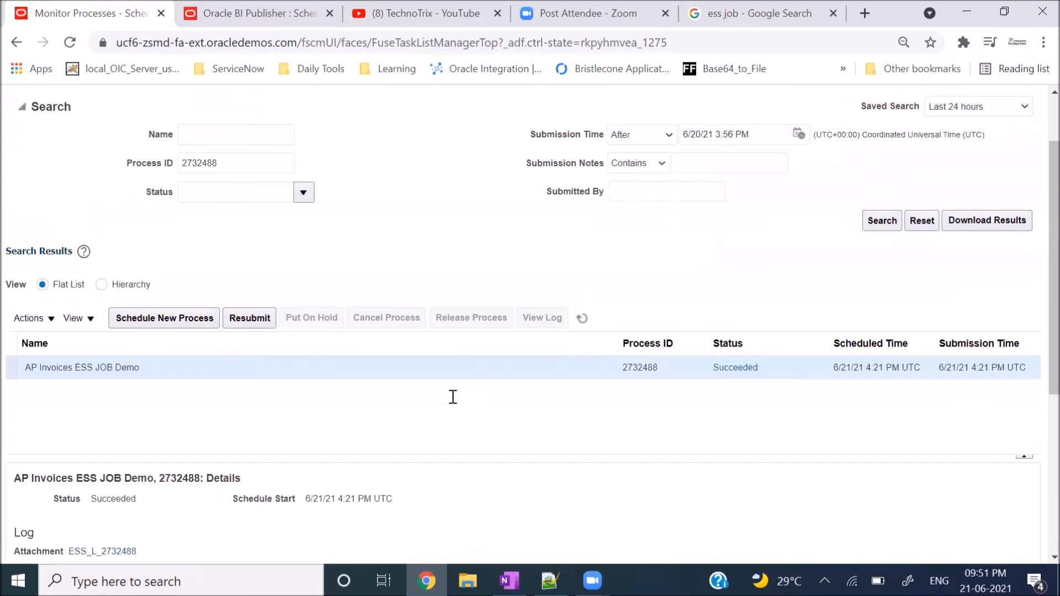
scroll(452, 397, "up", 2)
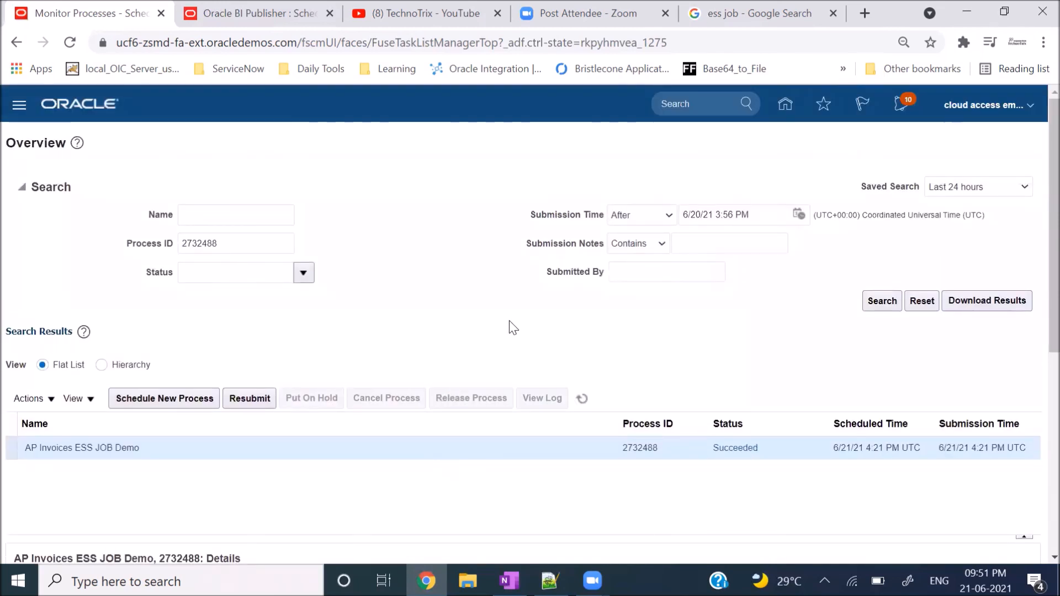